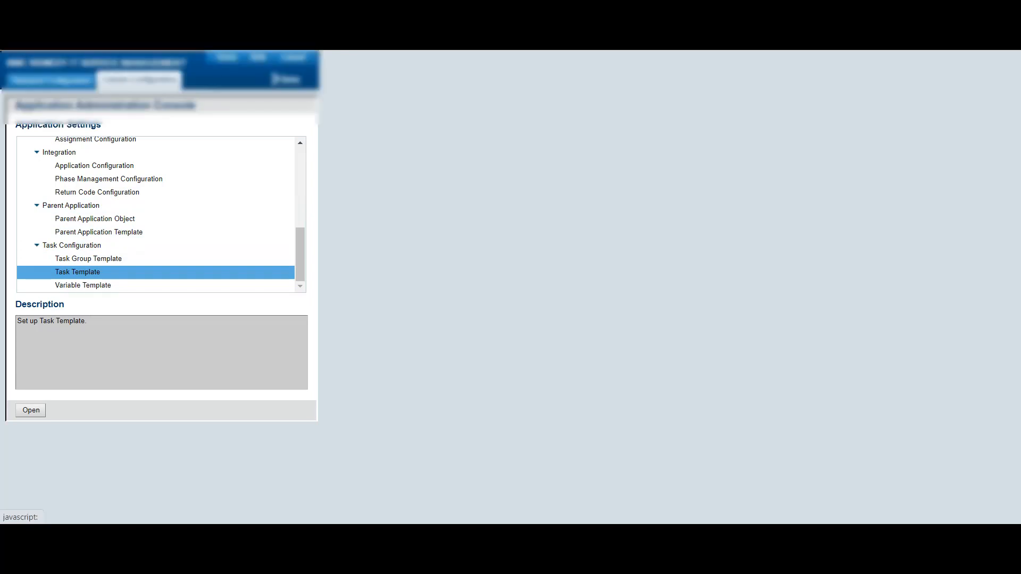
Open a new task template and enter Backup Server Configuration as both its name and summary
left_click(30, 410)
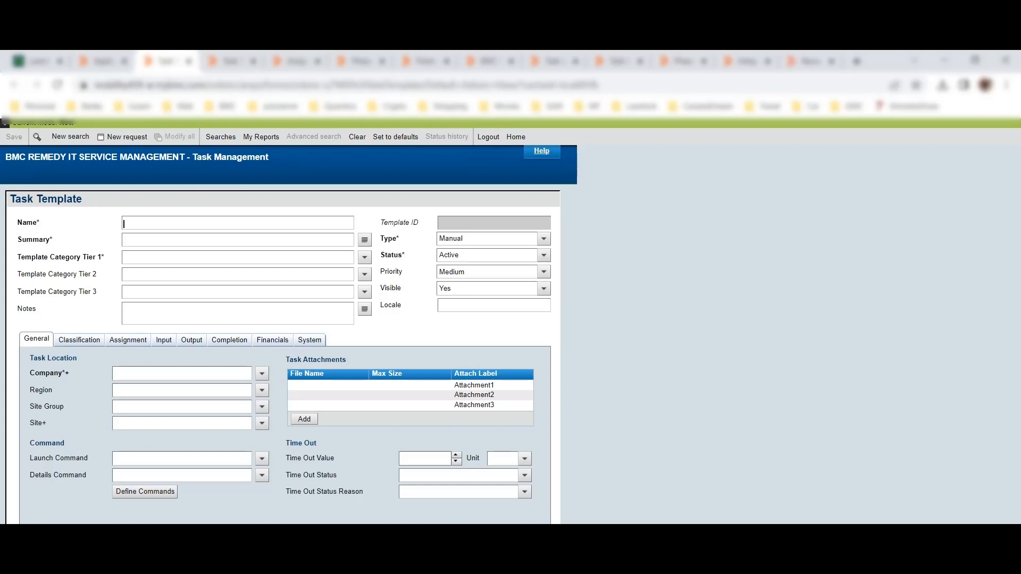
type("Back")
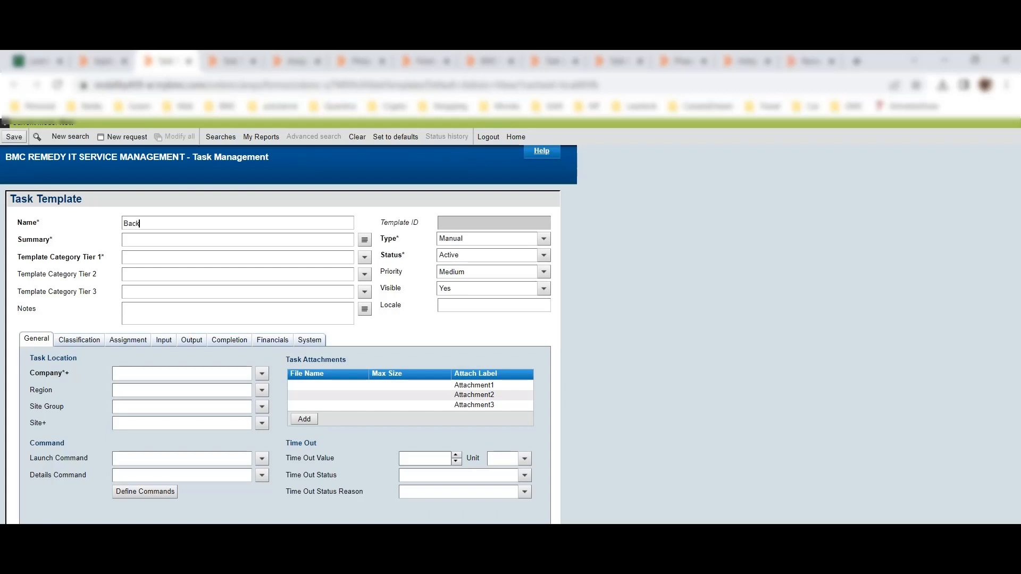
type("up Server Configuration")
key("ctrl+a")
key("ctrl+c")
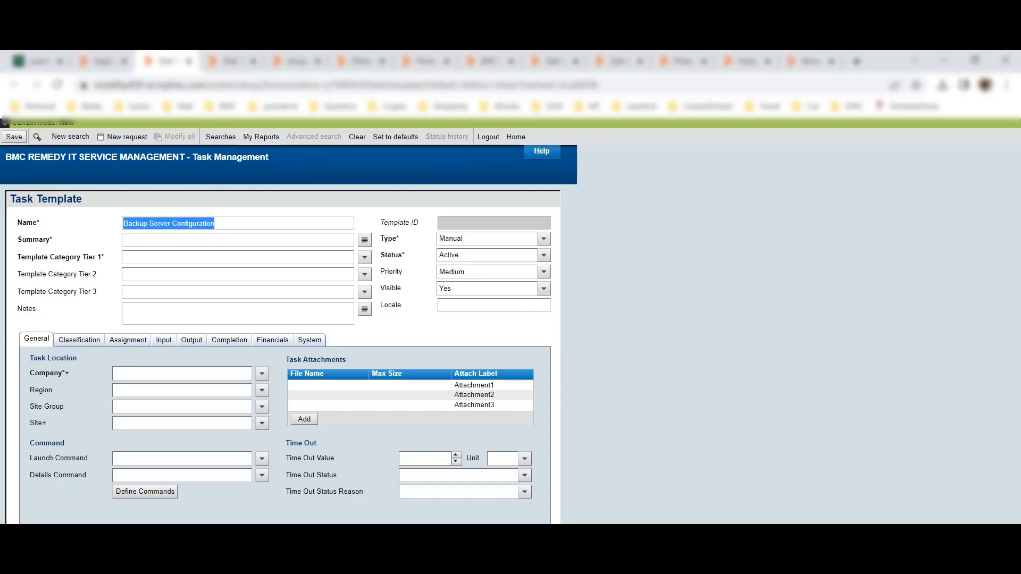
left_click(124, 240)
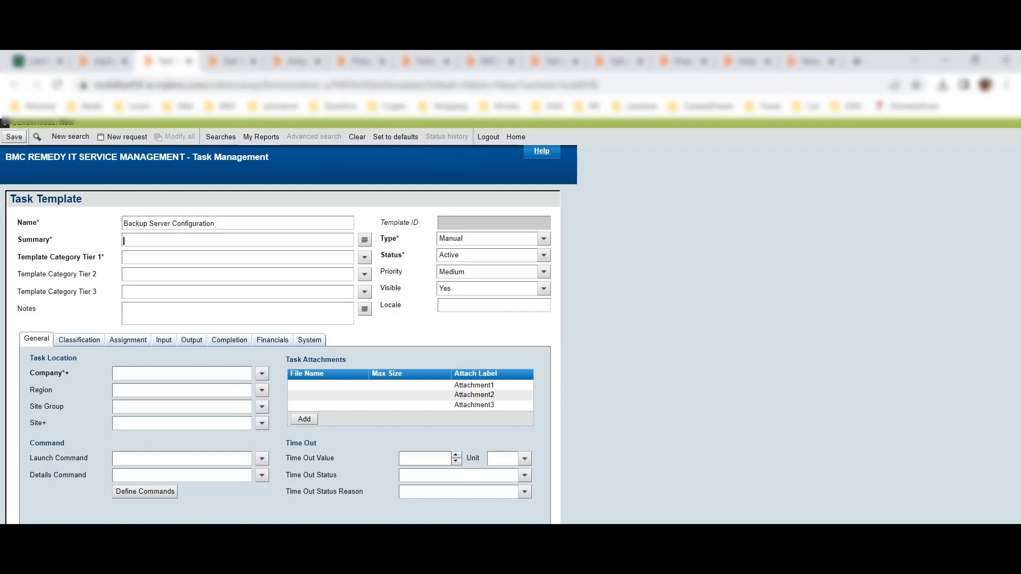
key("ctrl+v")
Set the template's Category Tier 1 to Change Management System and its task location company to Calbro Services
left_click(364, 257)
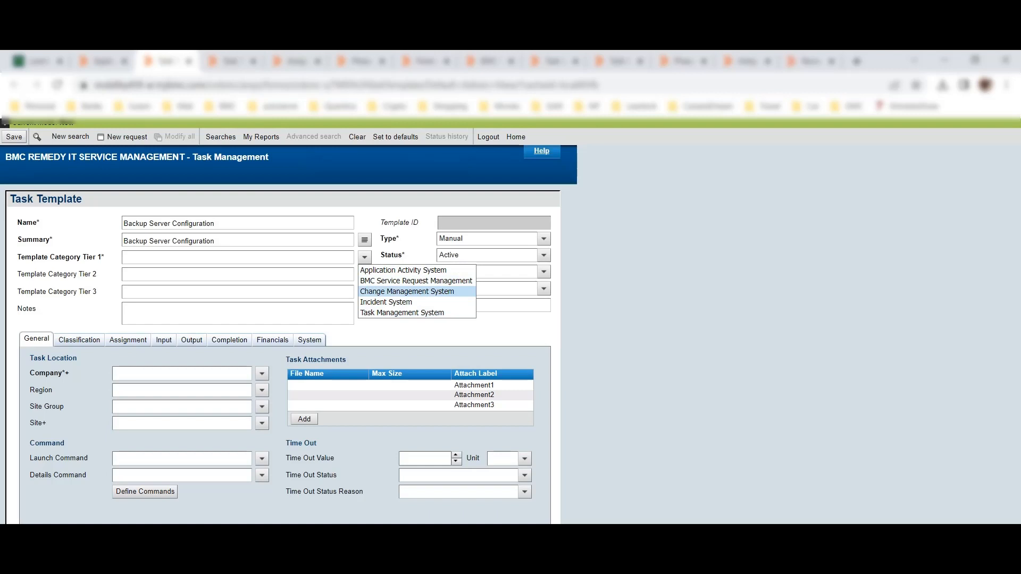
left_click(407, 291)
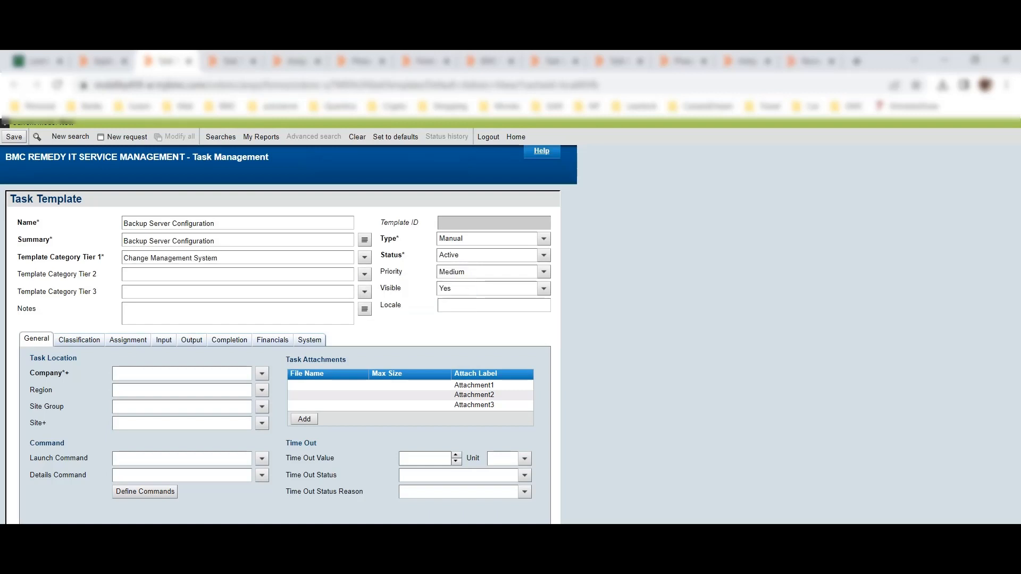
left_click(262, 373)
left_click(282, 407)
left_click(79, 340)
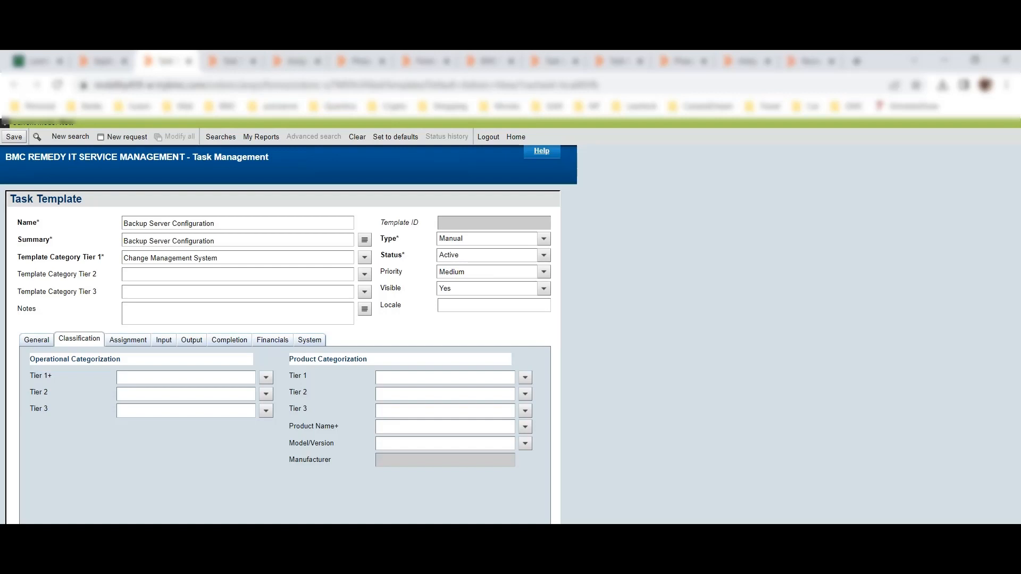
left_click(37, 340)
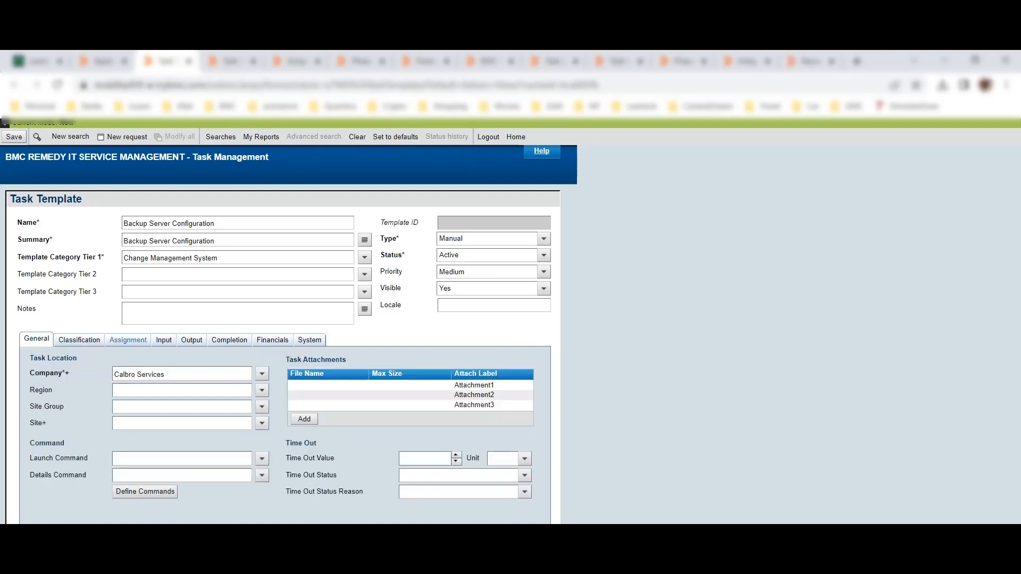
Set the task template's assignee company to Calbro Services and its assignee organization to IT Support
left_click(128, 339)
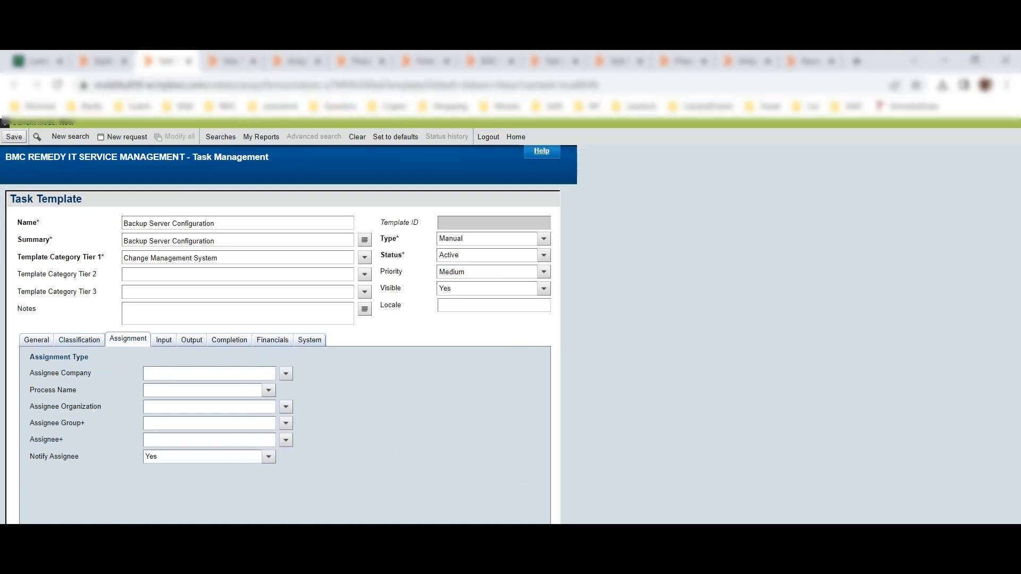
left_click(286, 373)
left_click(305, 387)
left_click(269, 390)
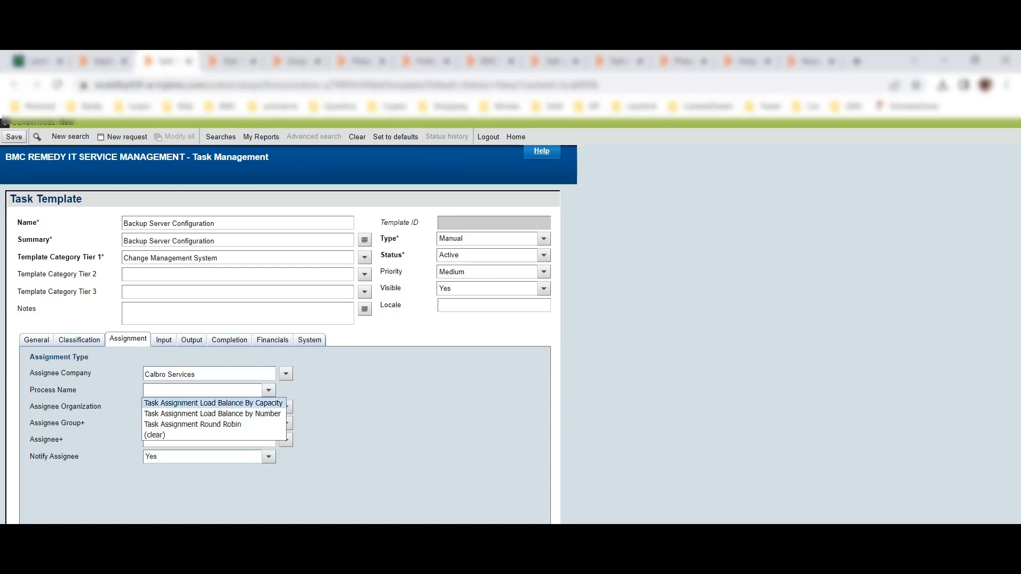
key("Escape")
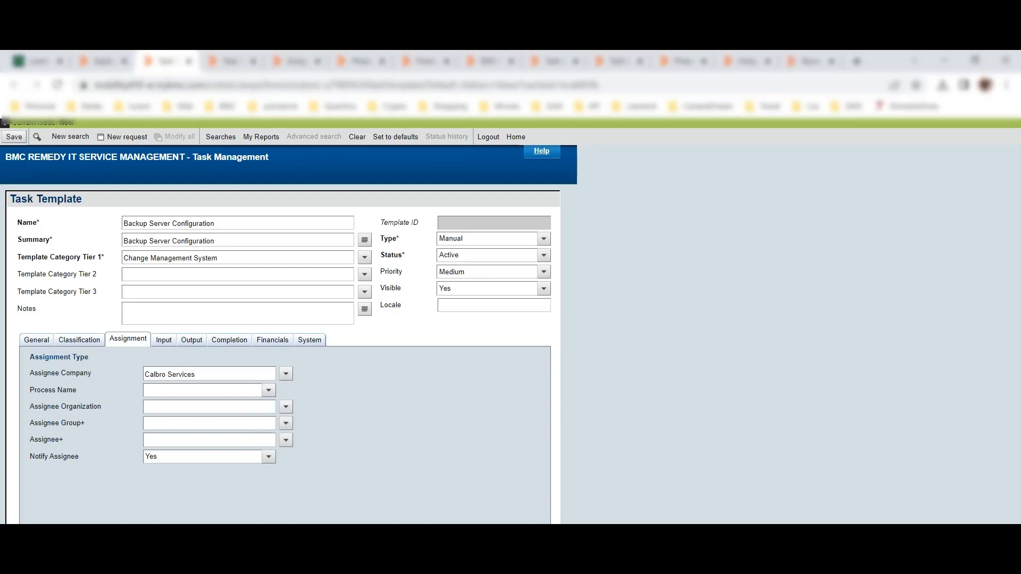
left_click(286, 407)
key("Down")
key("Down")
key("Down")
key("Return")
Set the task template's assignee group to Network Support
left_click(286, 423)
key("Down")
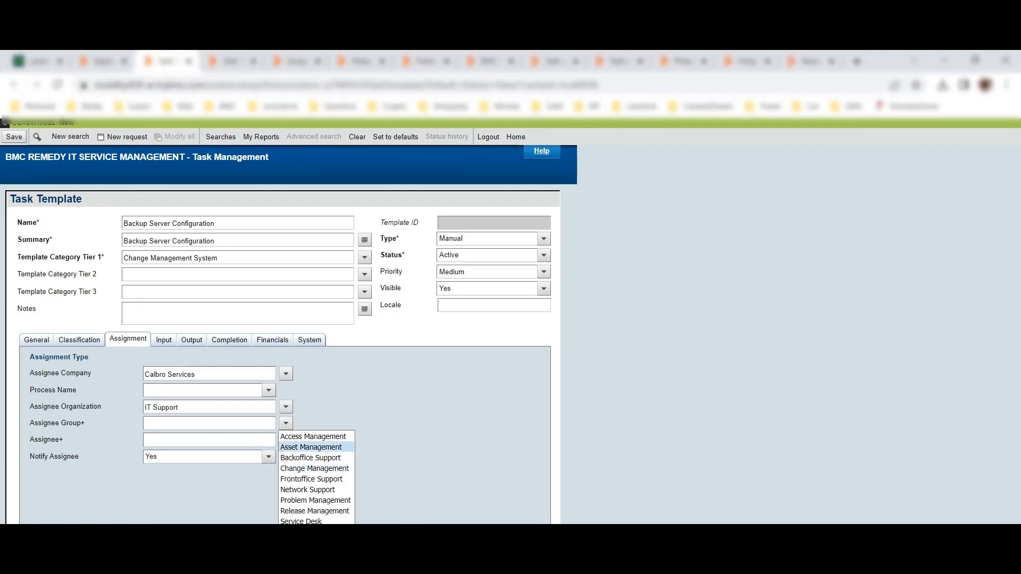
key("Down")
key("Down")
key("Down")
key("Down")
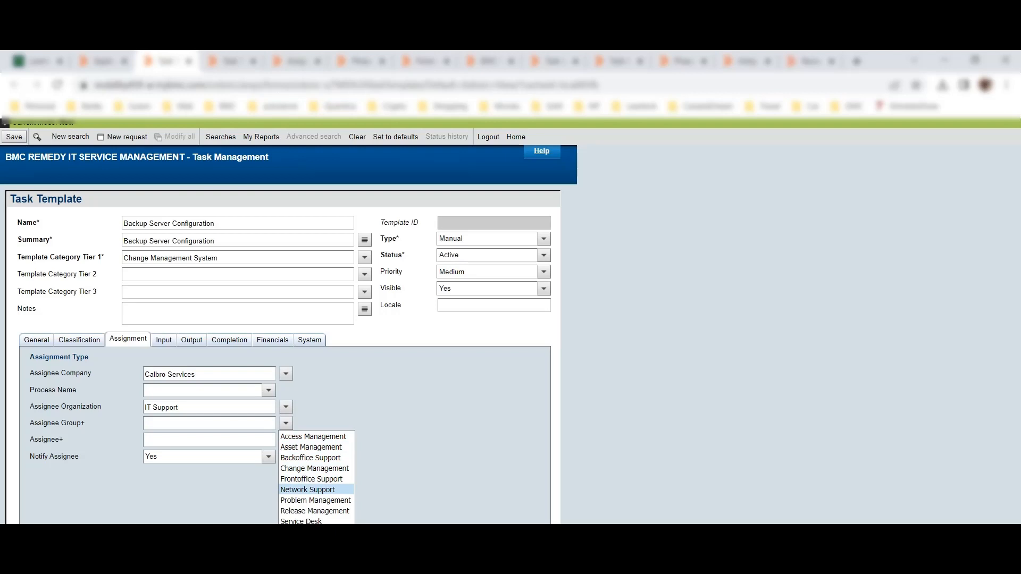
key("Return")
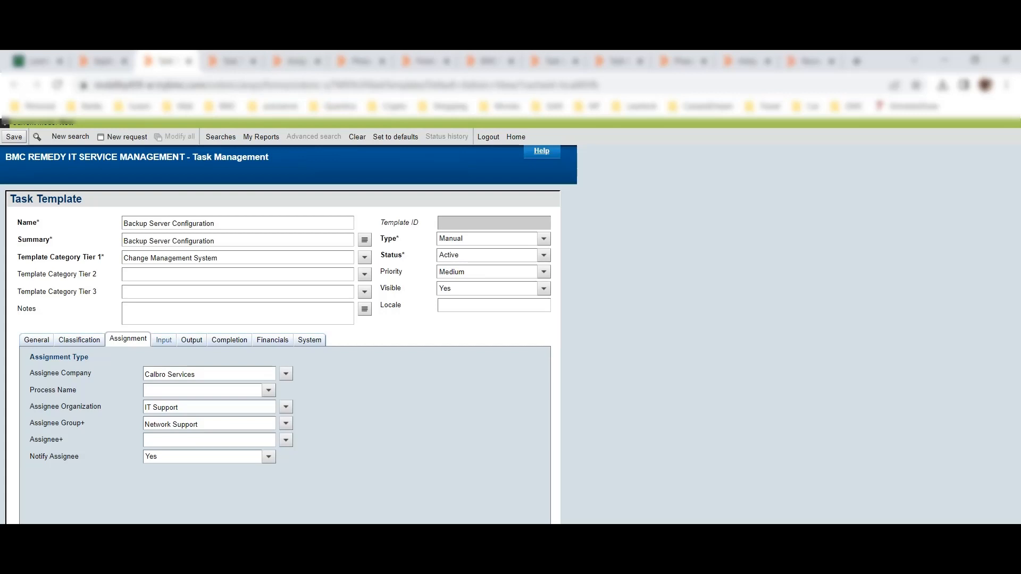
Review the task template's input and output variable mappings, completion criteria and financial settings
left_click(164, 340)
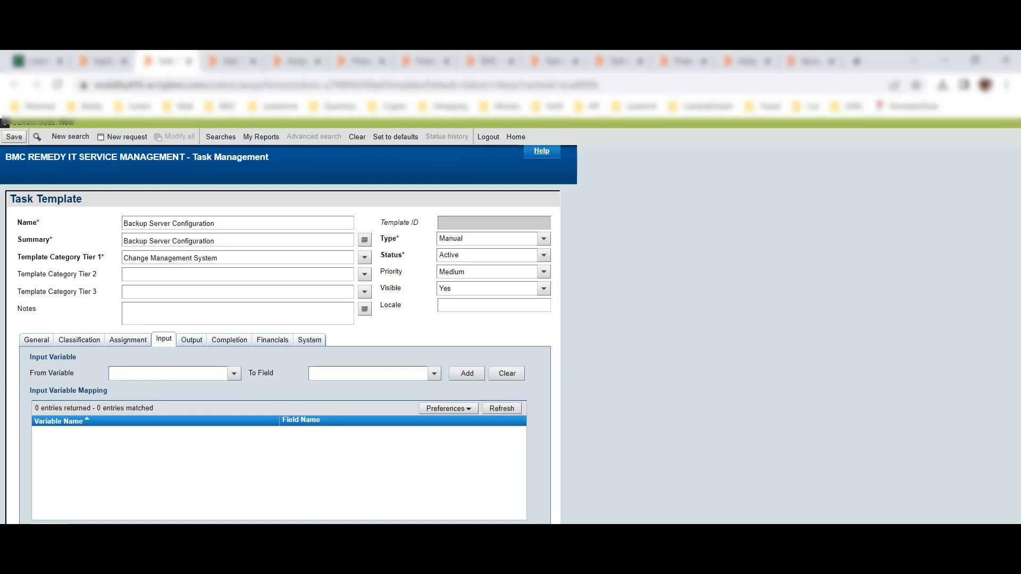
left_click(234, 373)
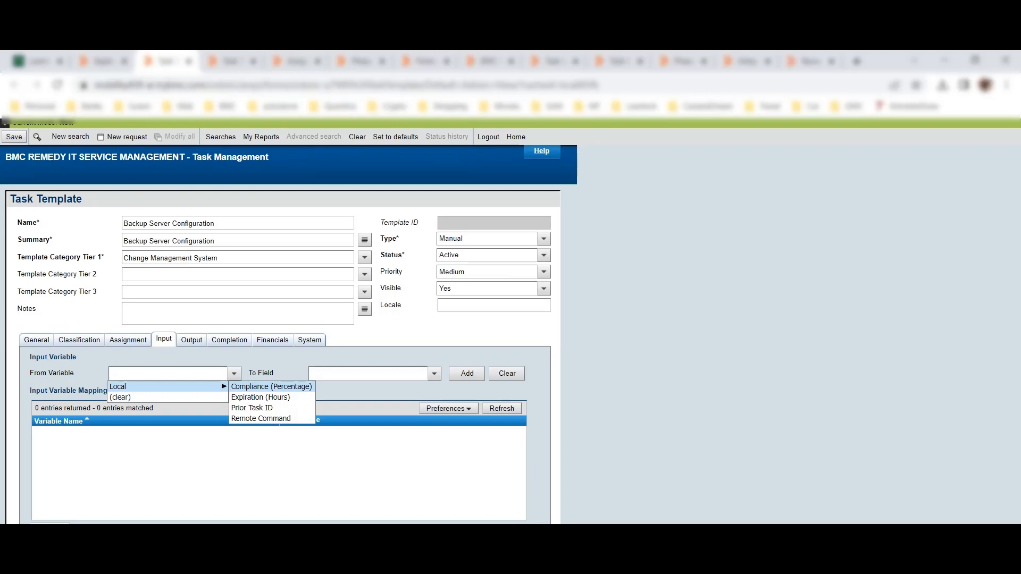
left_click(434, 374)
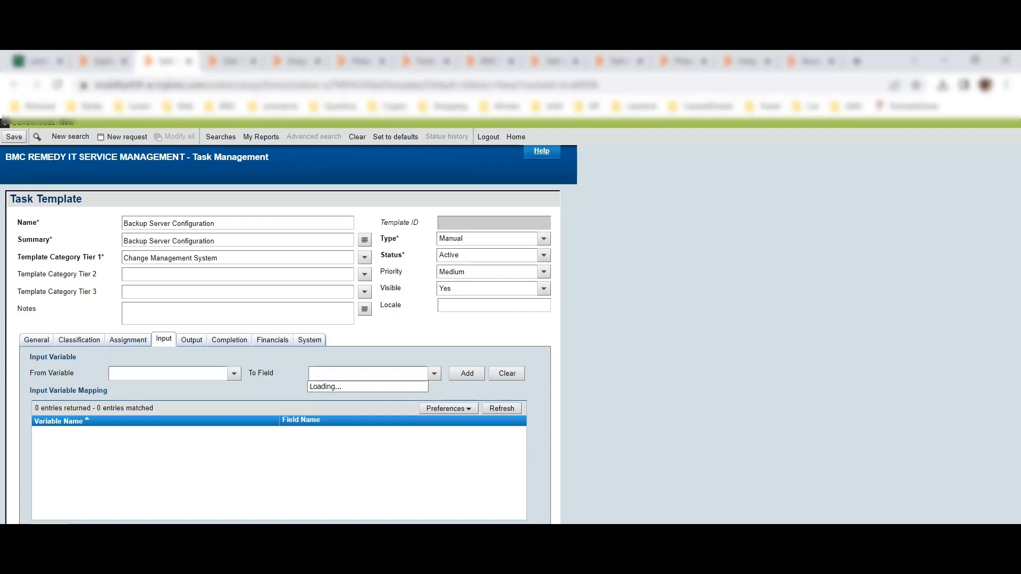
key("Escape")
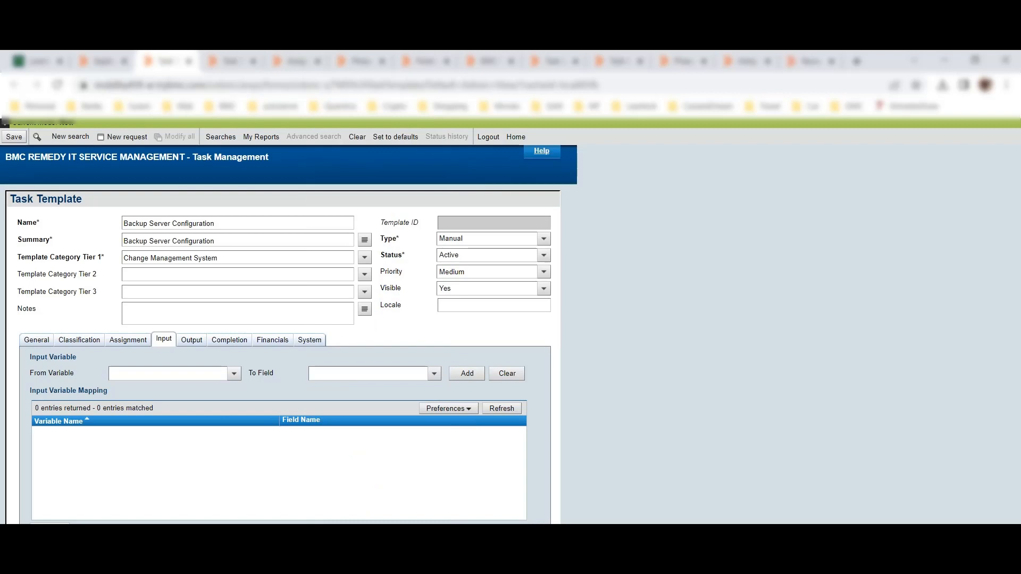
left_click(191, 340)
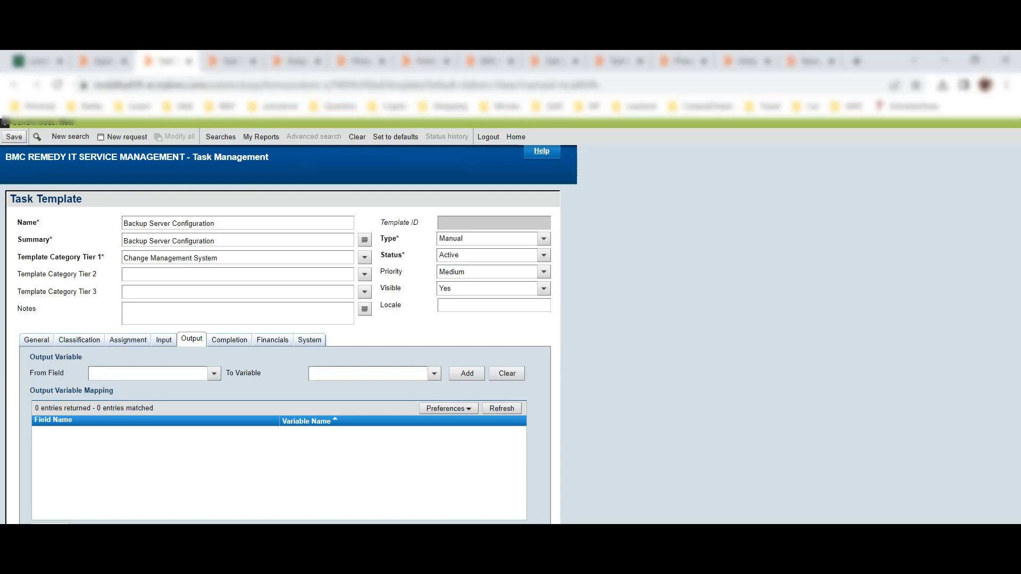
left_click(229, 340)
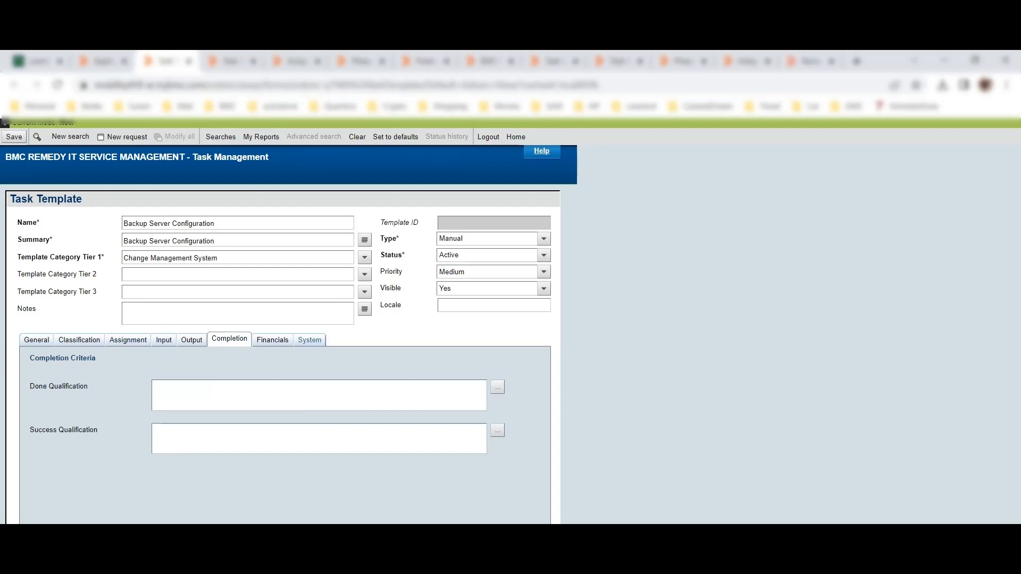
left_click(272, 339)
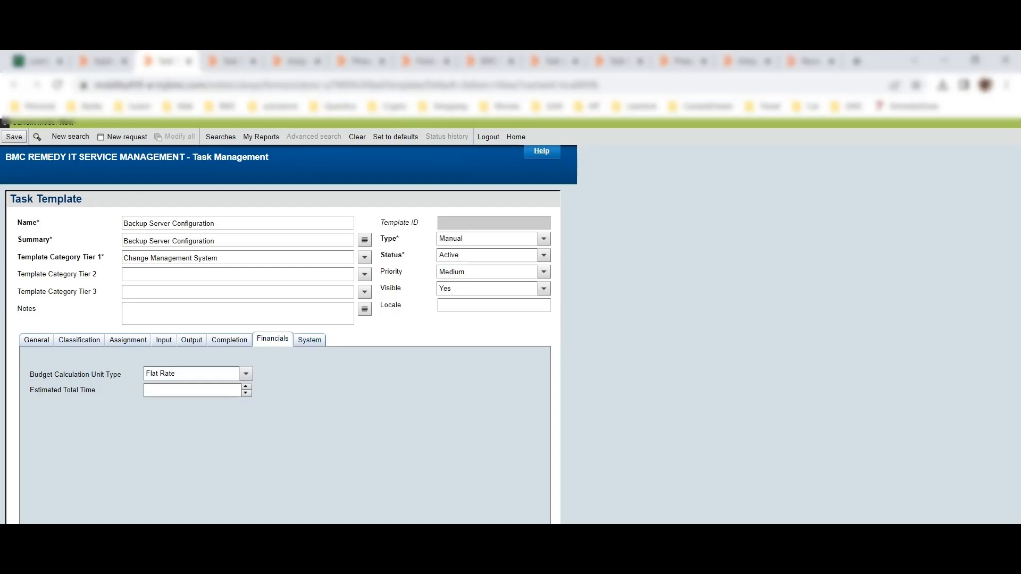
left_click(37, 340)
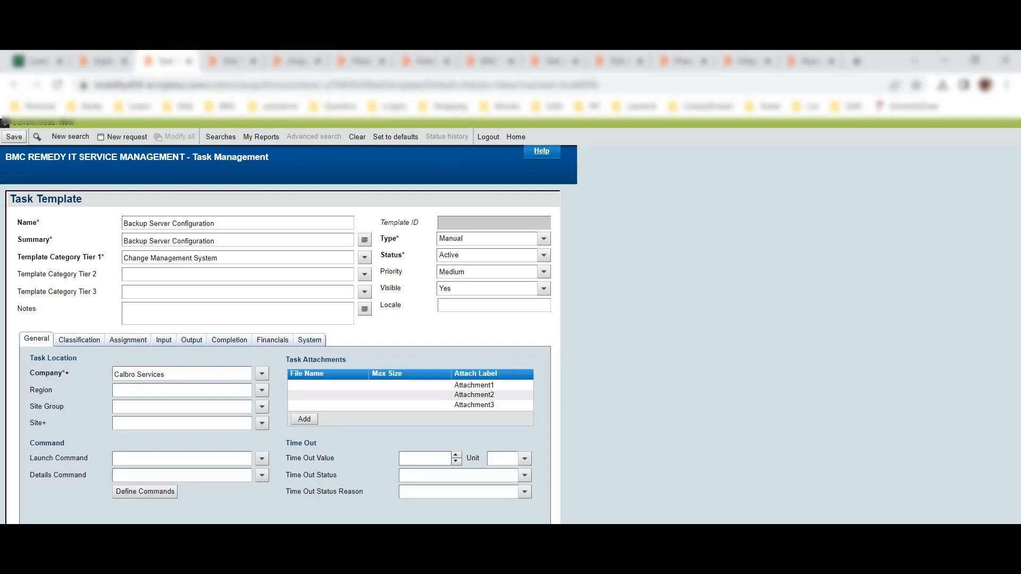
Save the task template and open a new task group template from the task configuration settings
left_click(13, 137)
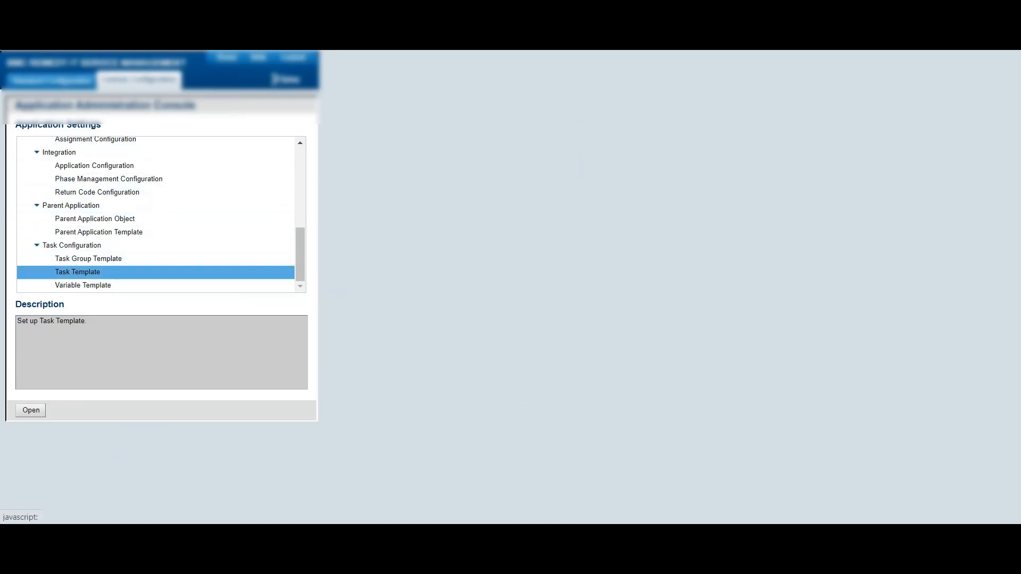
left_click(88, 259)
left_click(31, 411)
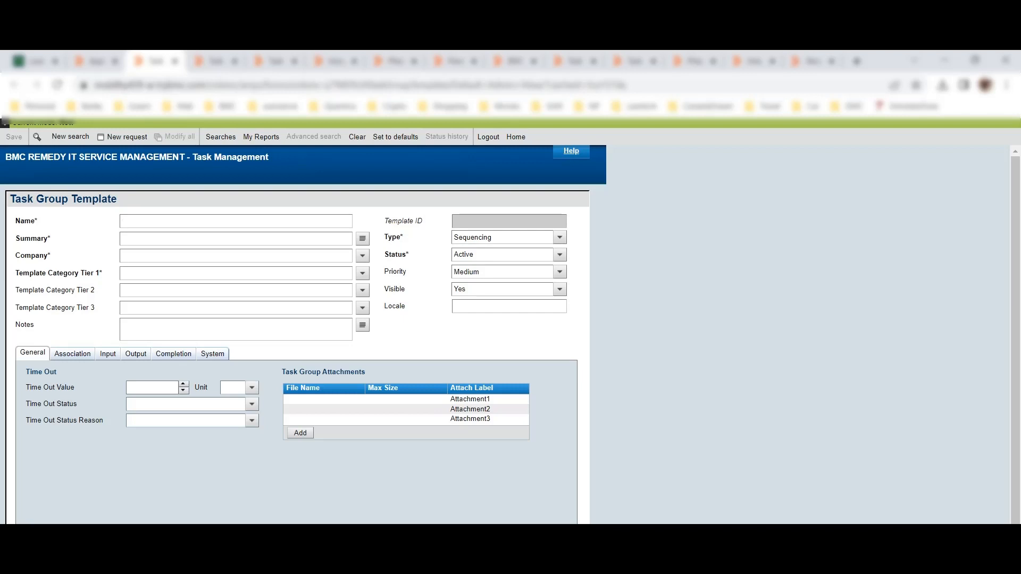
Enter Server Software Upgrade as both the name and summary of the task group template
type("Server Software")
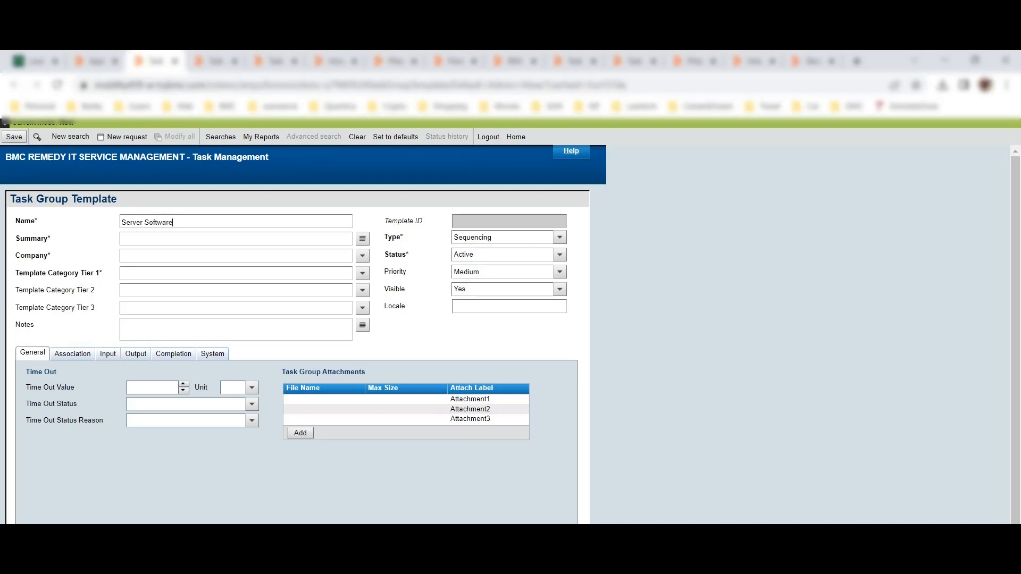
type("In")
type(" U")
type("p")
type("grade")
left_click_drag(203, 222, 121, 222)
key("ctrl+c")
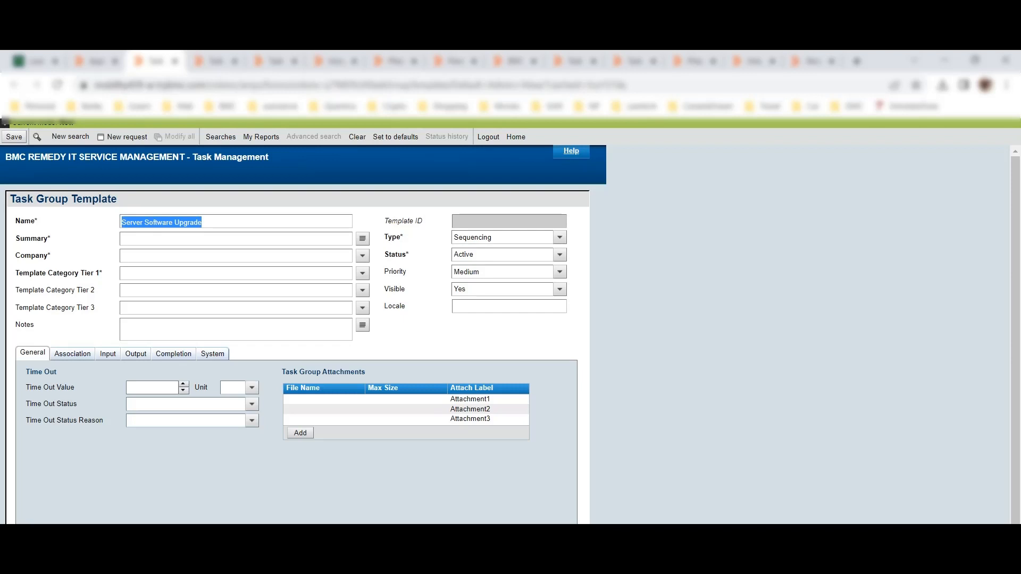
left_click(122, 239)
key("ctrl+v")
Set the task group template's company to - Global - and its Category Tier 1 to Change Management System
left_click(362, 255)
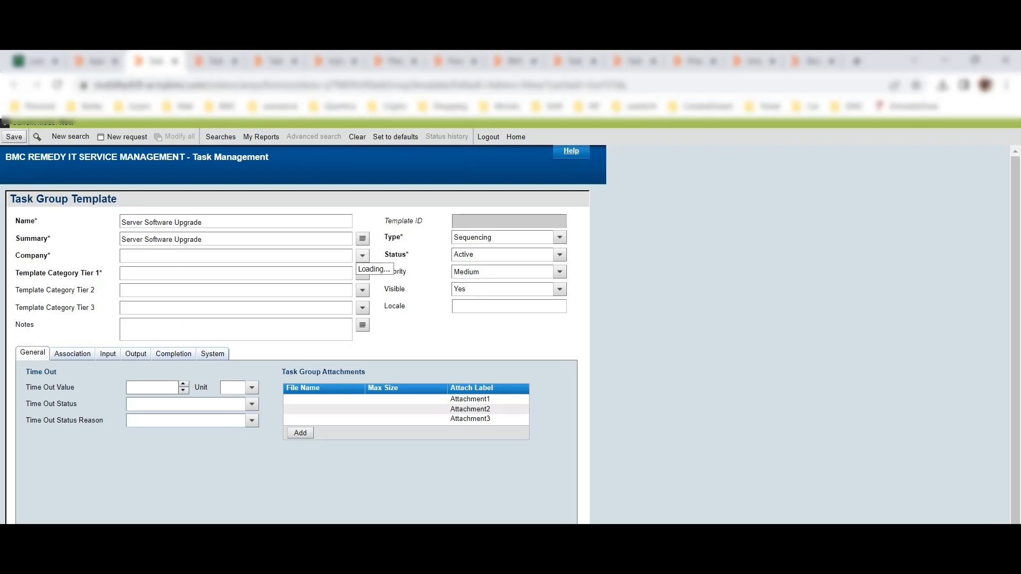
left_click(373, 270)
left_click(362, 272)
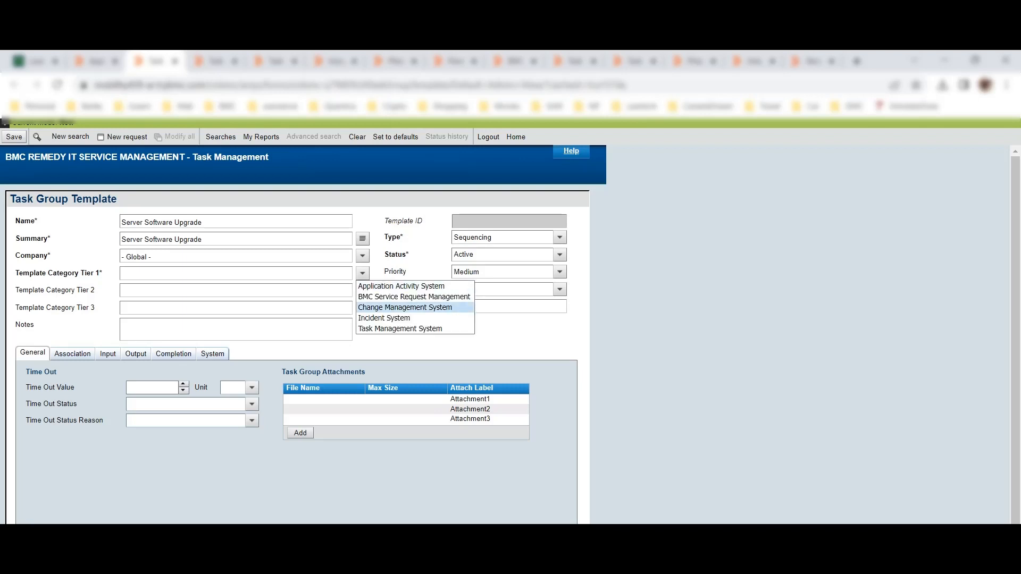
left_click(404, 307)
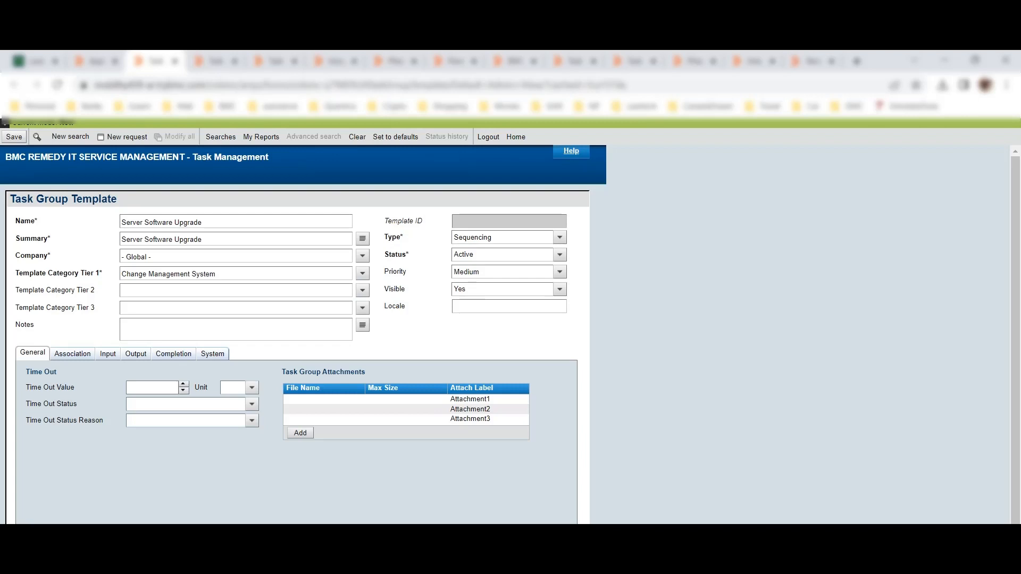
left_click(559, 237)
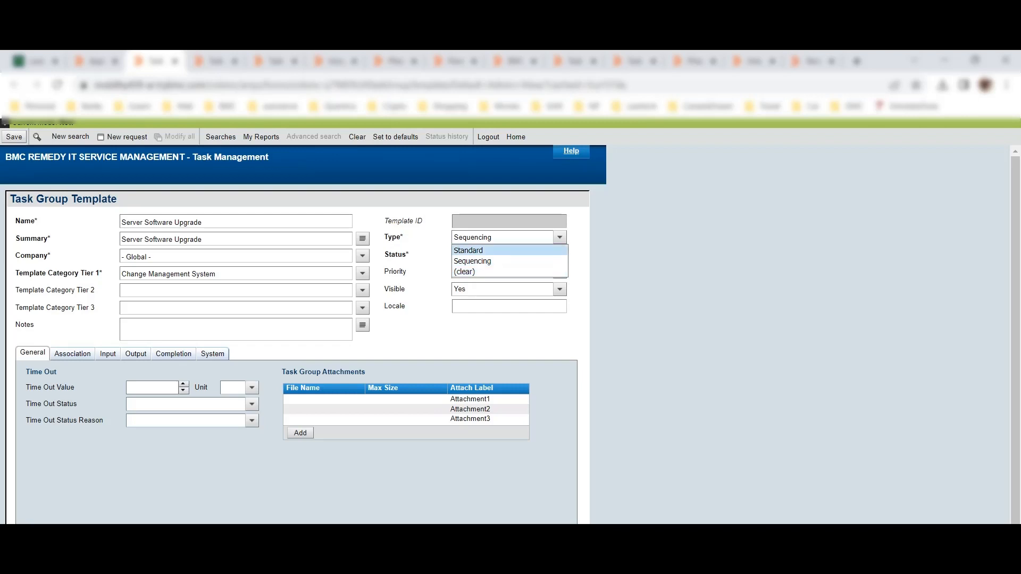
key("Return")
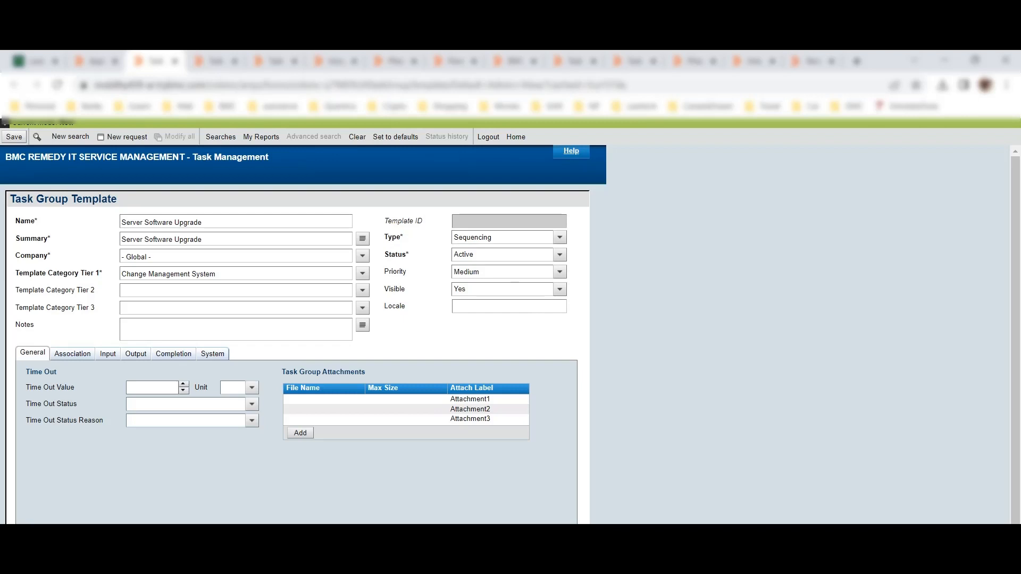
Add the Backup Server Configuration task template to the task group template's current associations
left_click(72, 354)
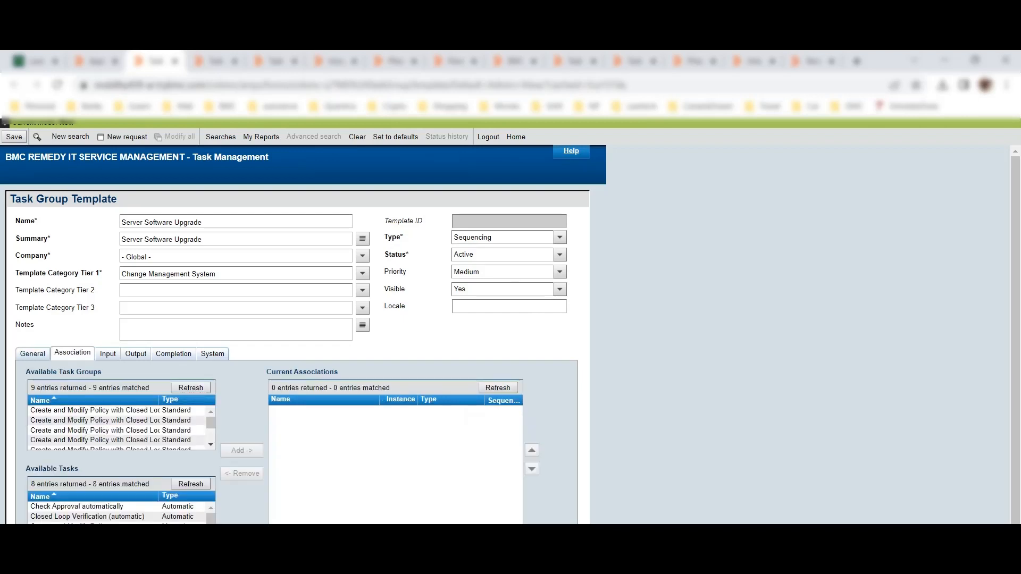
left_click(33, 353)
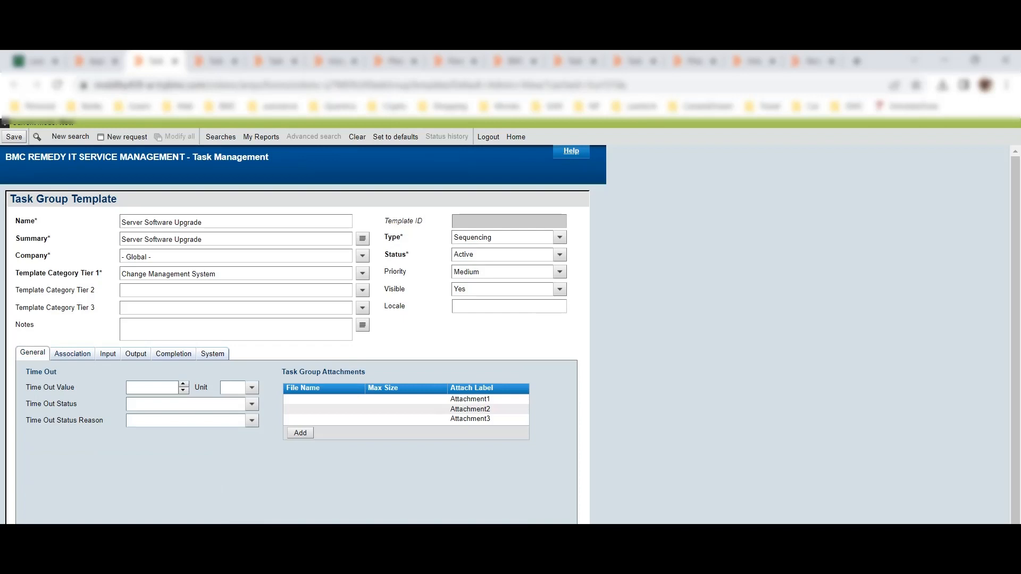
left_click(73, 353)
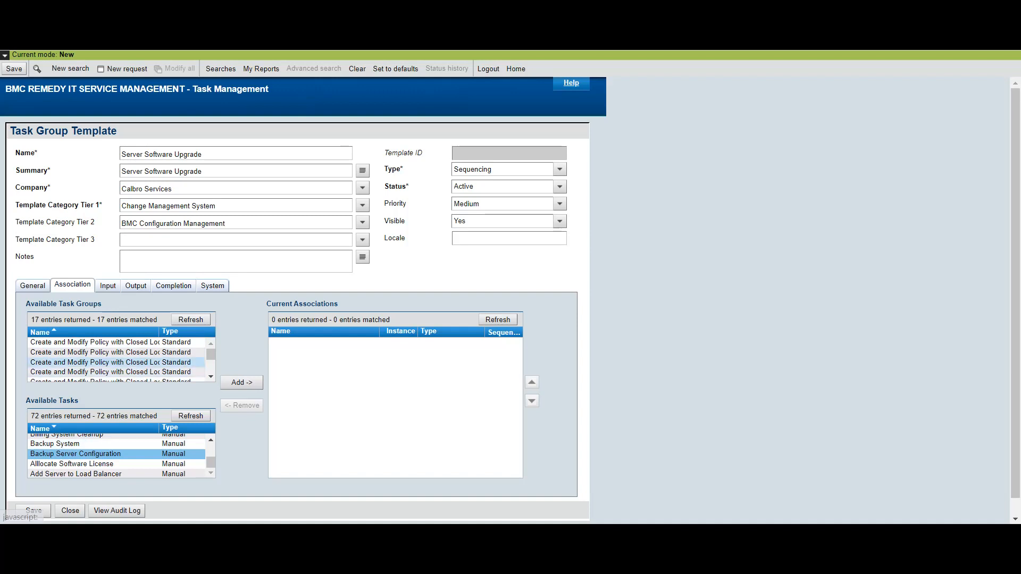
left_click(80, 444)
left_click(79, 454)
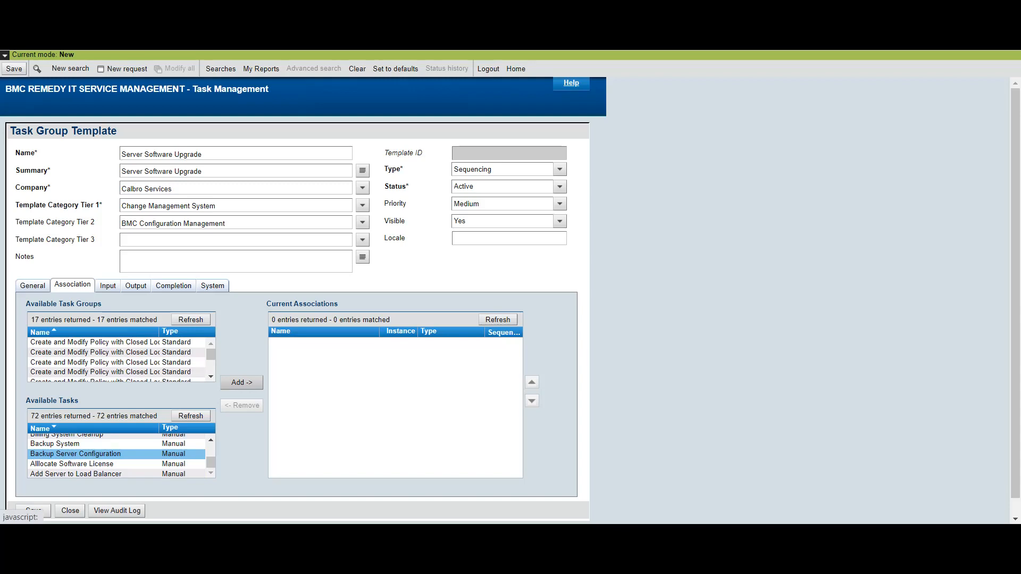
left_click(242, 382)
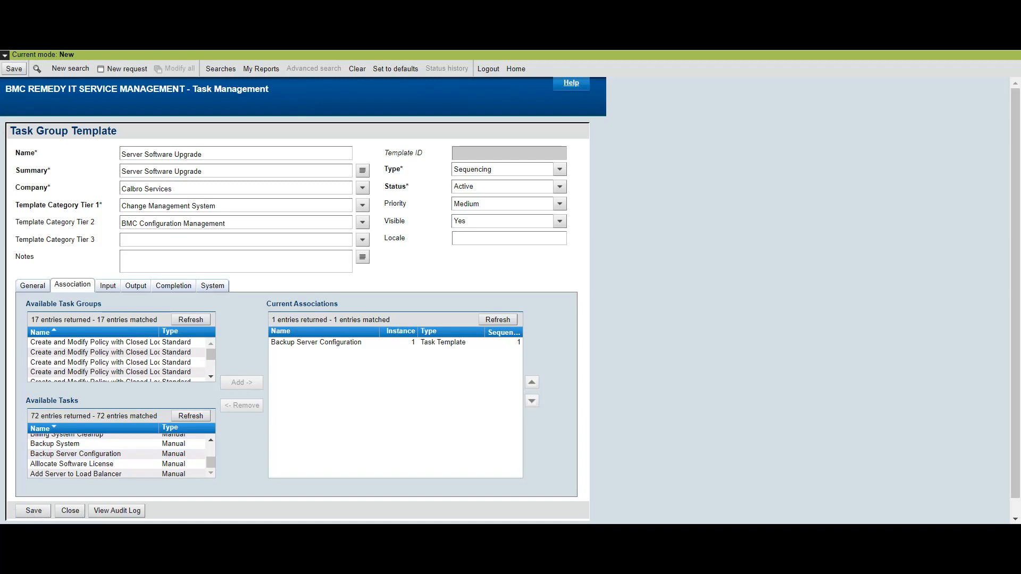
Add the Upgrade Software task template to the task group's current associations and save the task group template
left_click(316, 343)
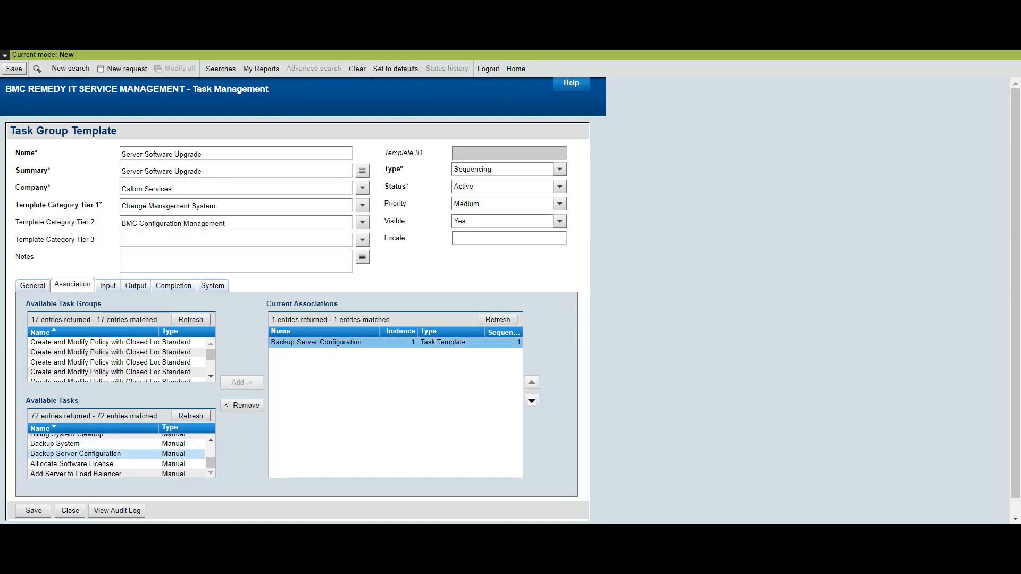
scroll(117, 458, "up", 3)
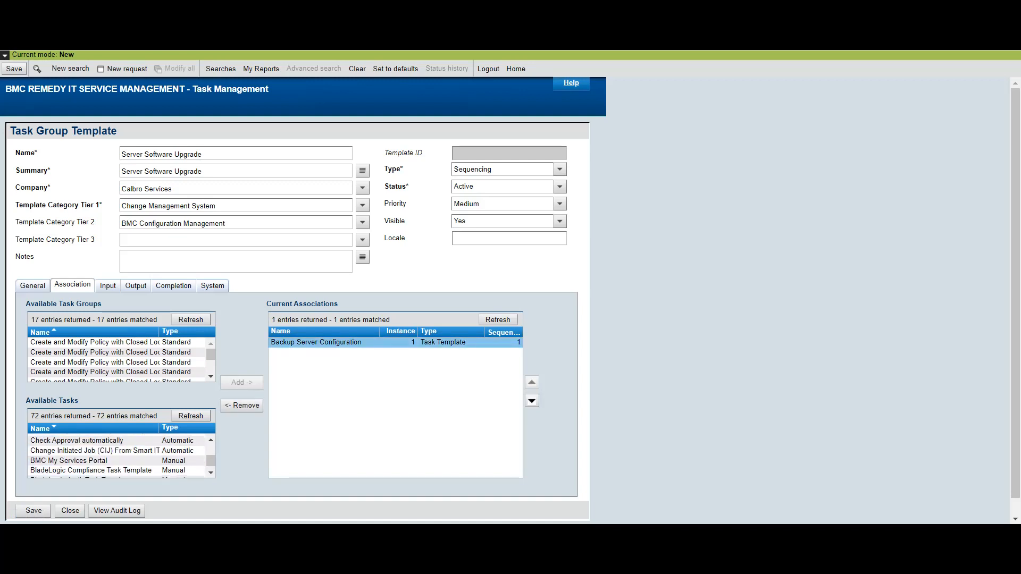
scroll(117, 457, "up", 3)
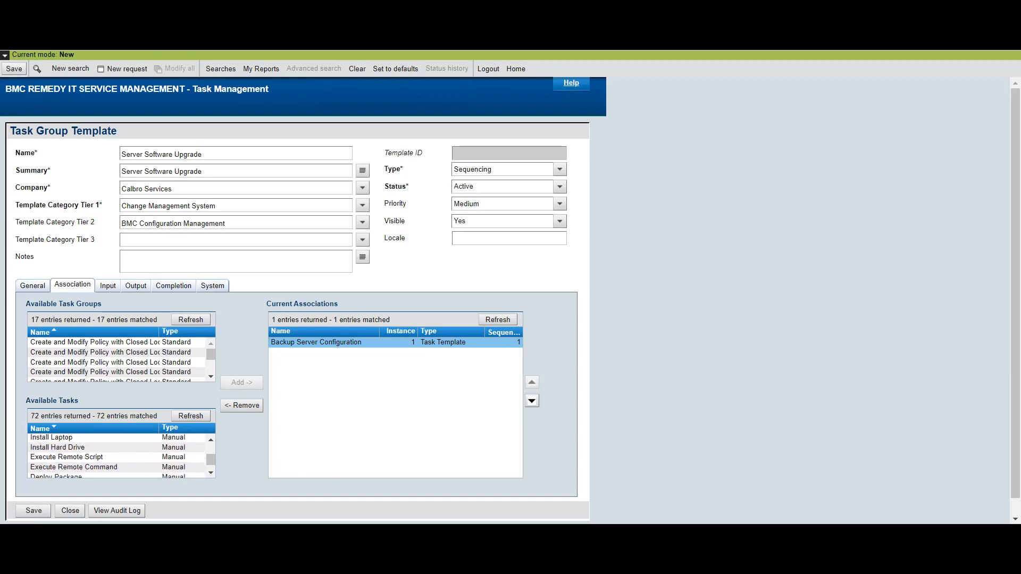
scroll(116, 456, "up", 3)
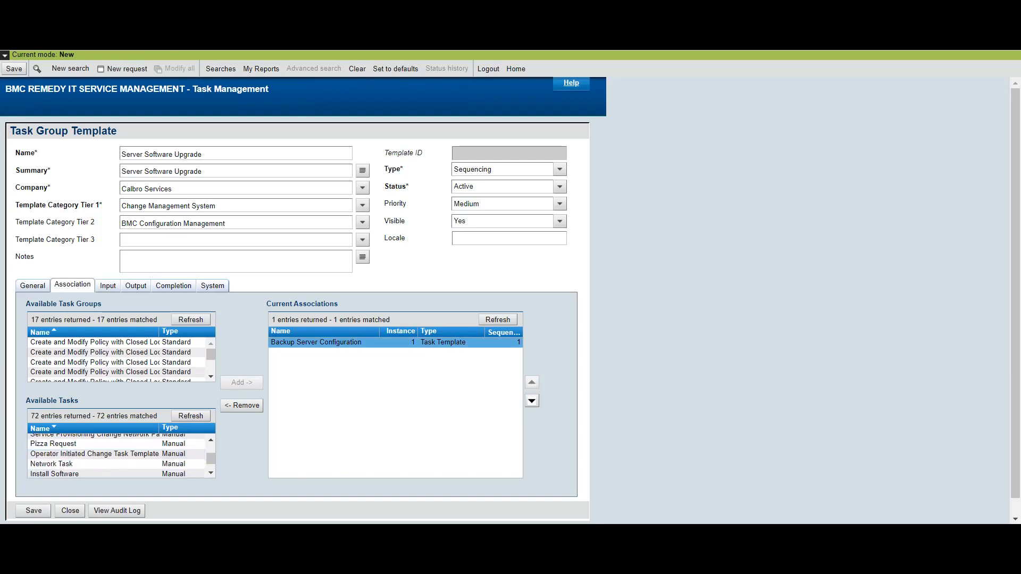
scroll(117, 456, "up", 6)
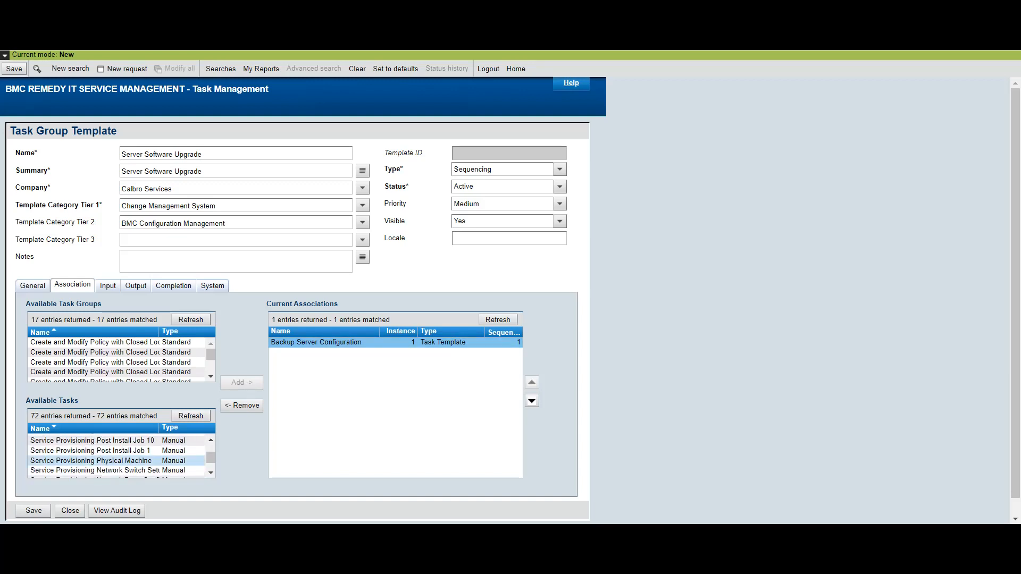
scroll(117, 456, "up", 5)
left_click(58, 449)
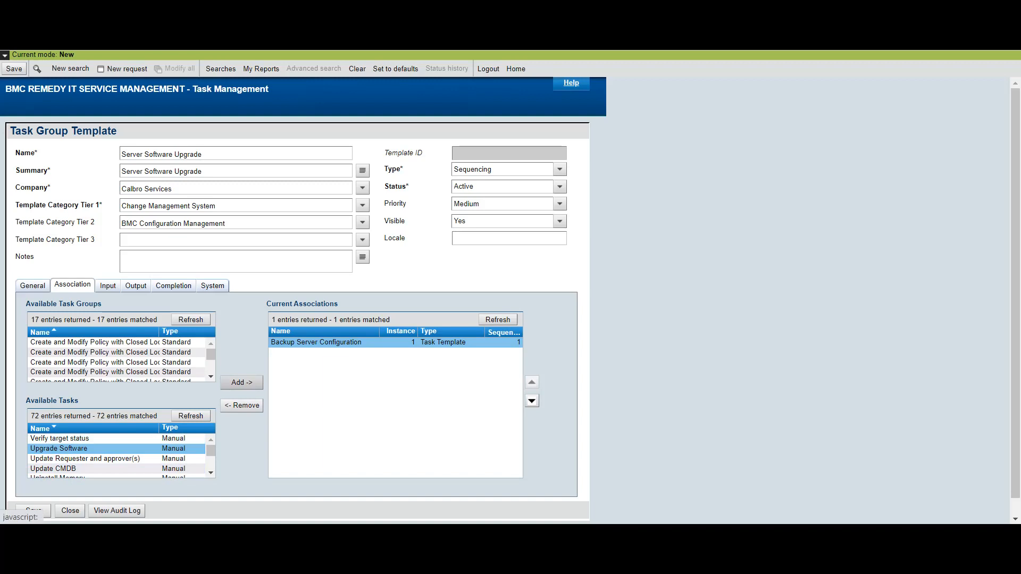
left_click(242, 382)
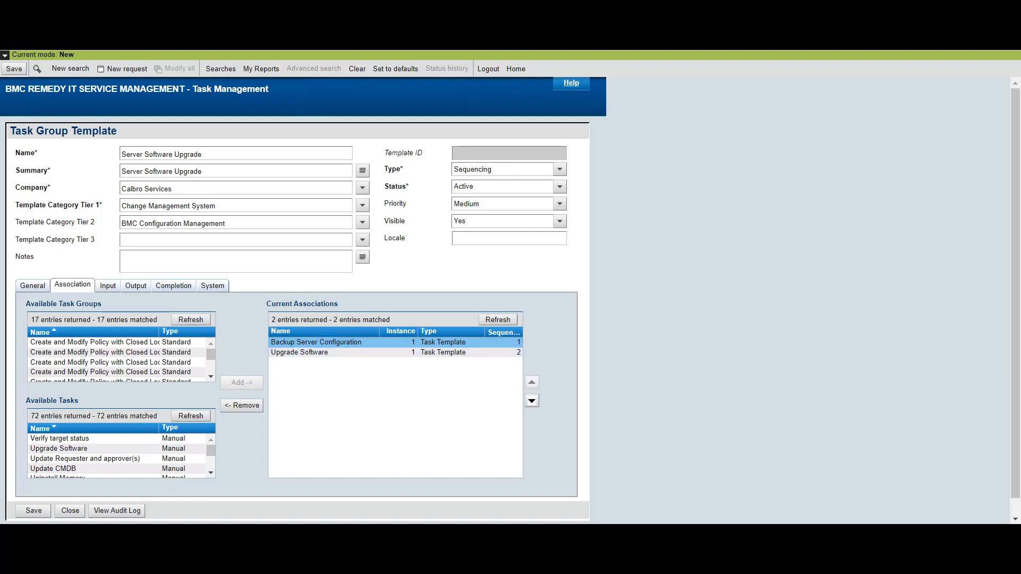
left_click_drag(203, 154, 121, 154)
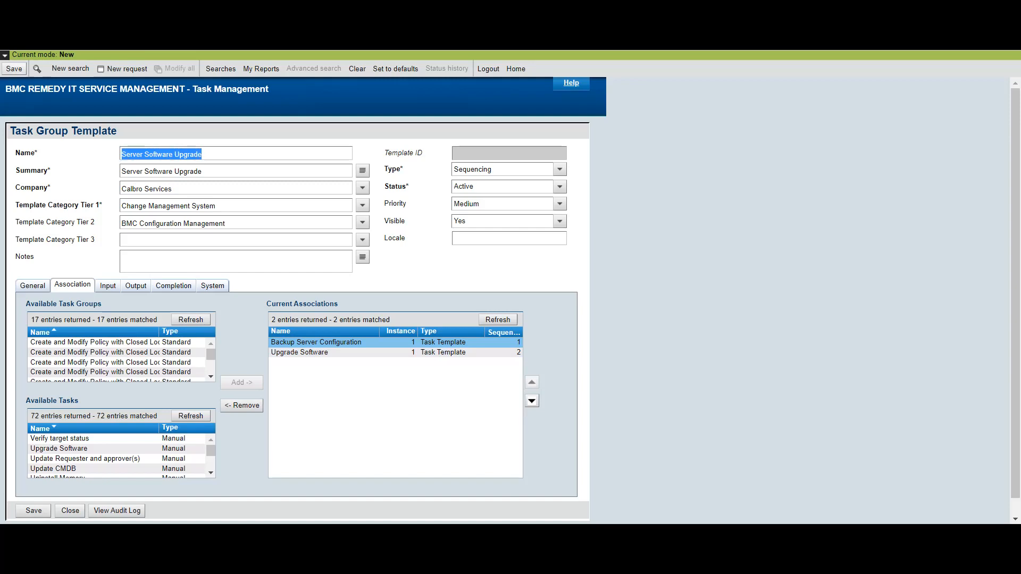
left_click(33, 511)
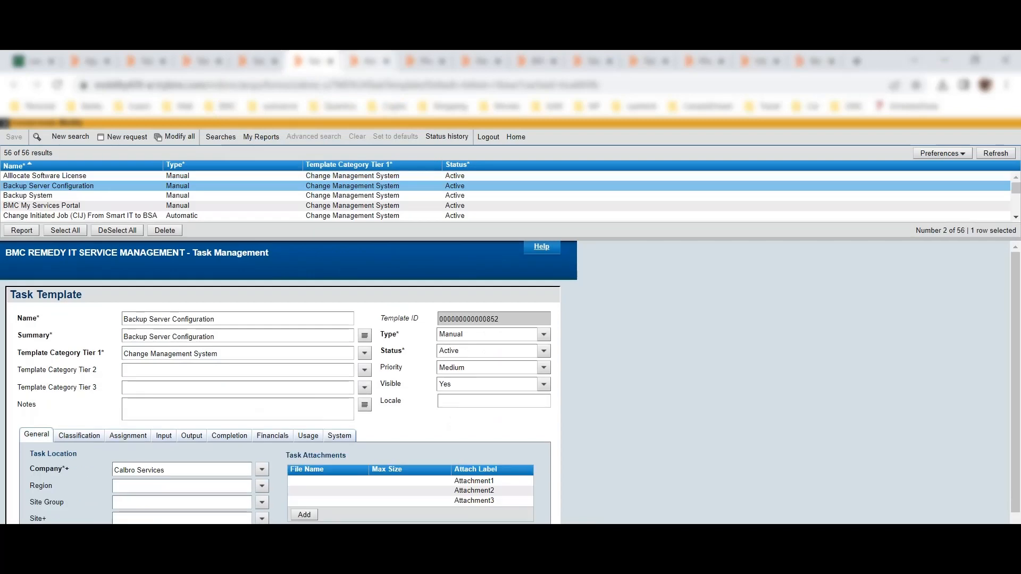
Switch to the Incident Console and open a new change request from Change Management
left_click(370, 61)
left_click(425, 61)
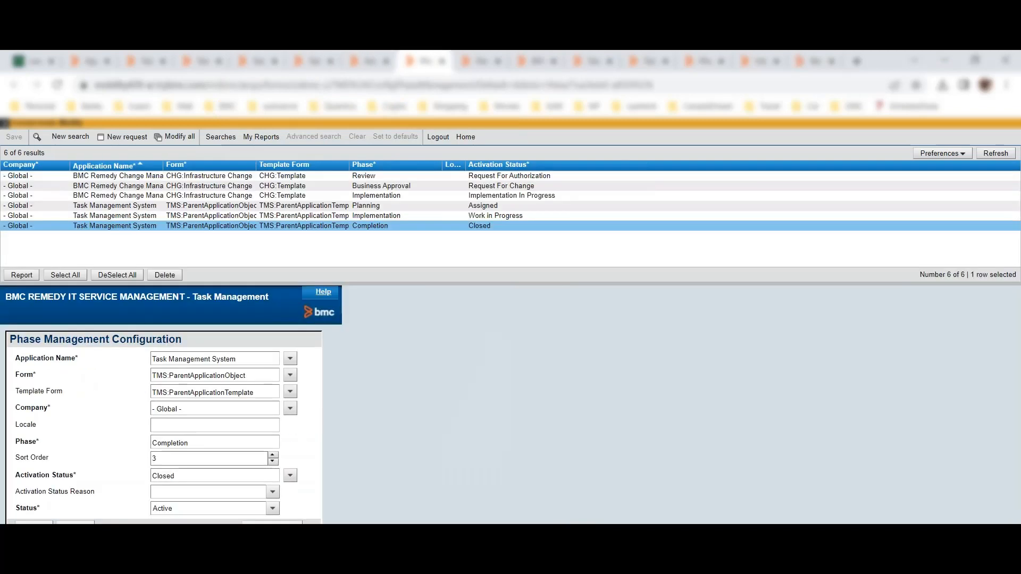
left_click(482, 61)
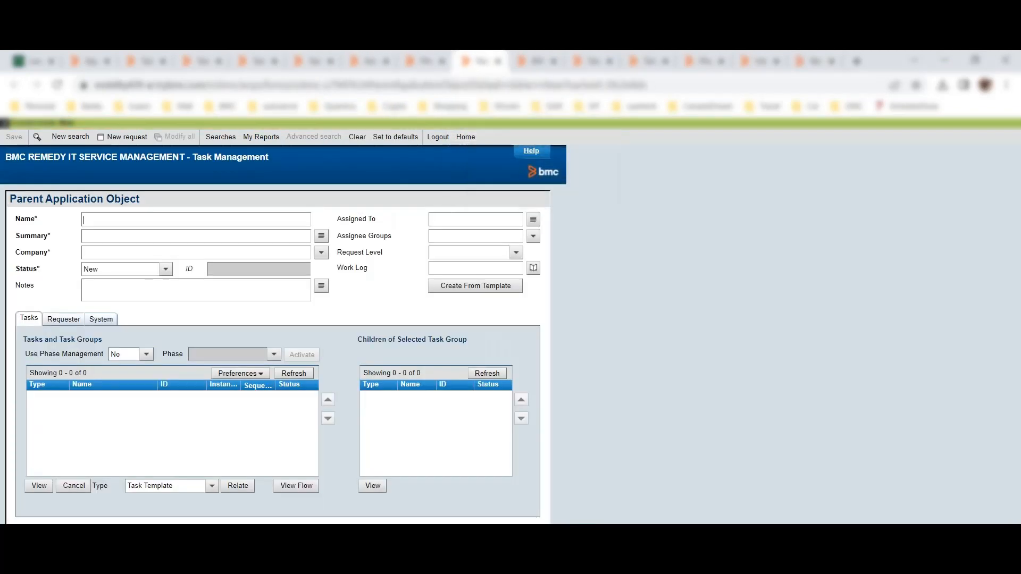
left_click(537, 61)
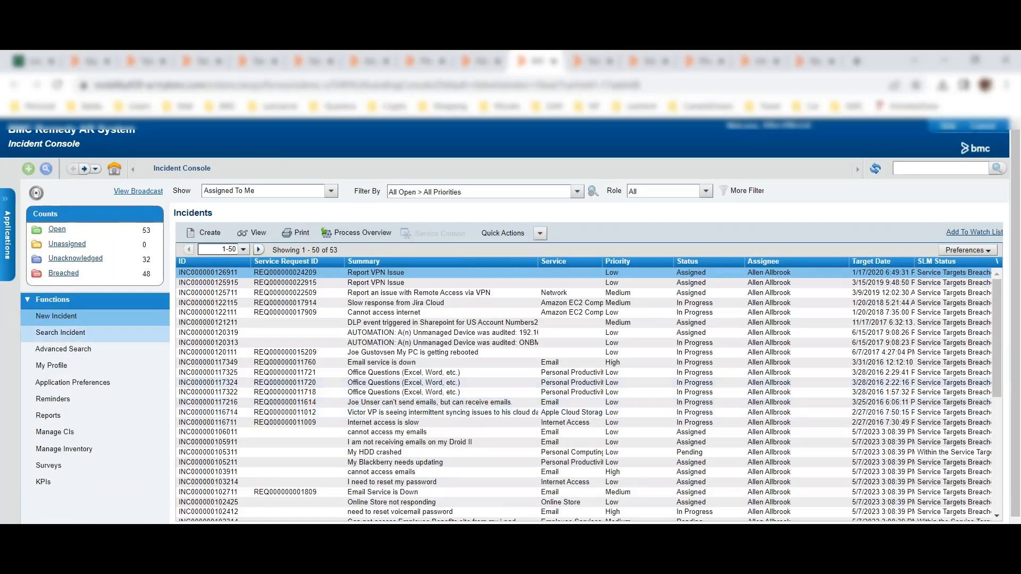
left_click(8, 223)
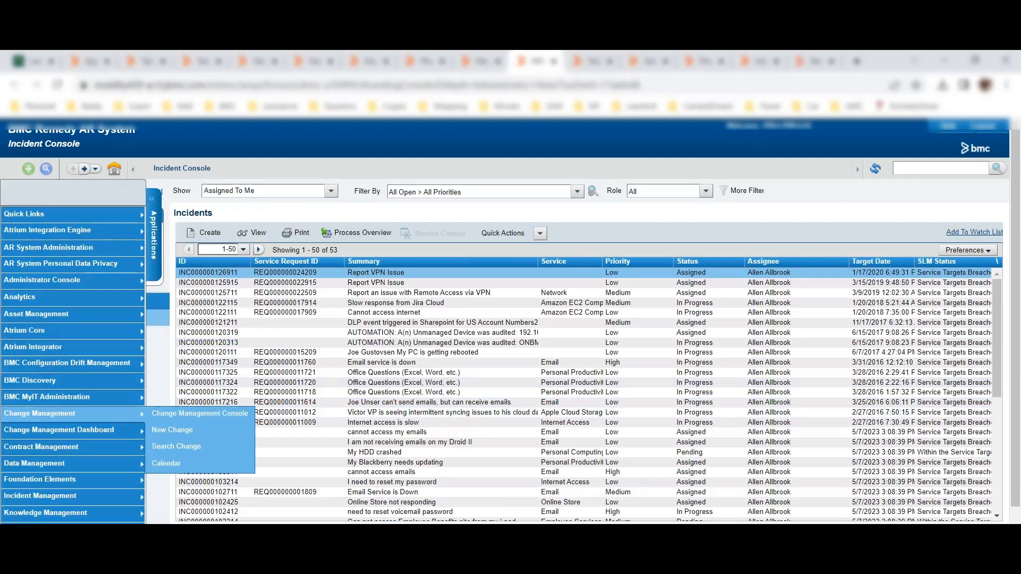
mouse_move(72, 413)
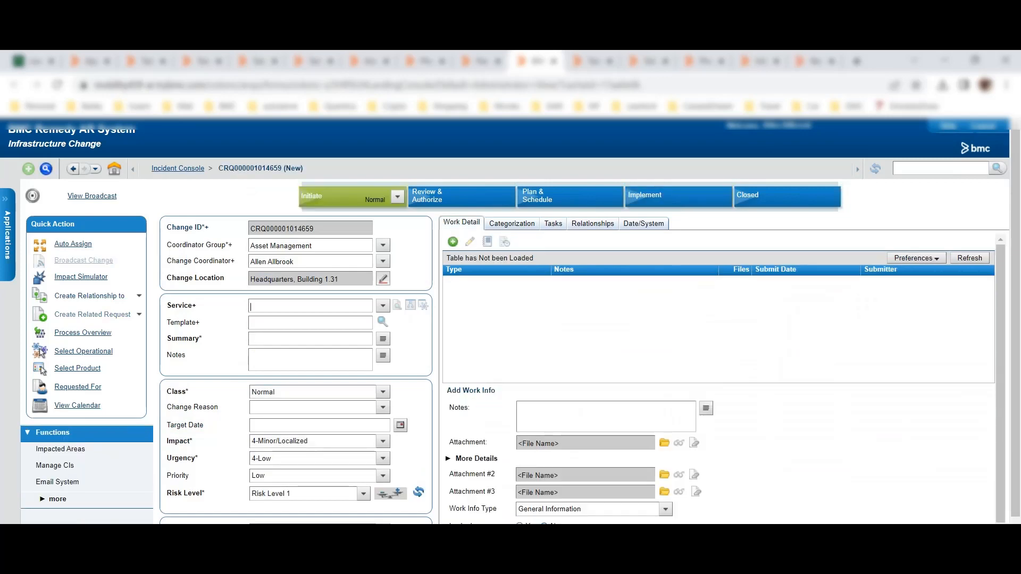
Set the change request's service to IT Security and enter Server Software upgrade as its summary
left_click(383, 306)
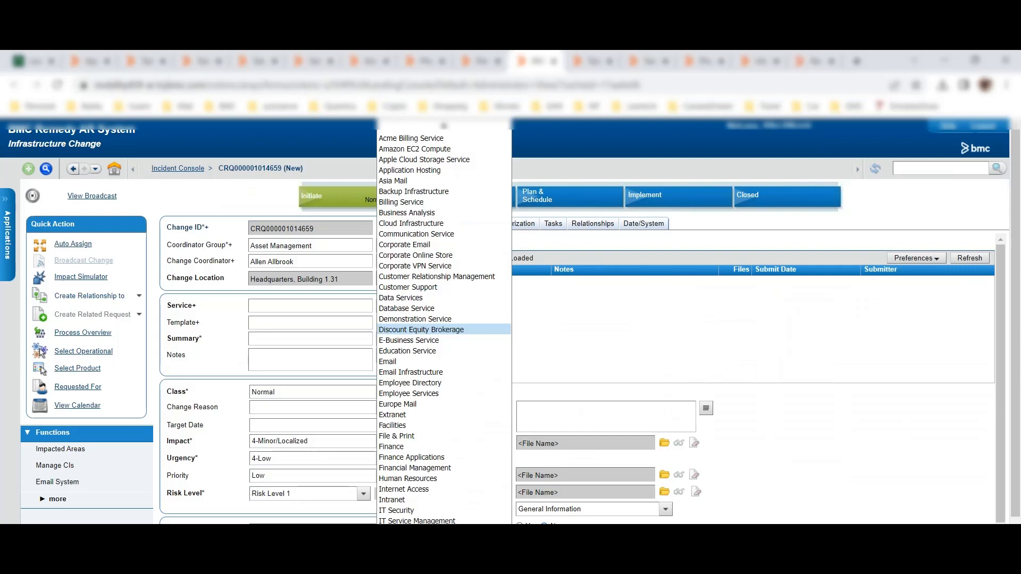
left_click(421, 329)
left_click(383, 305)
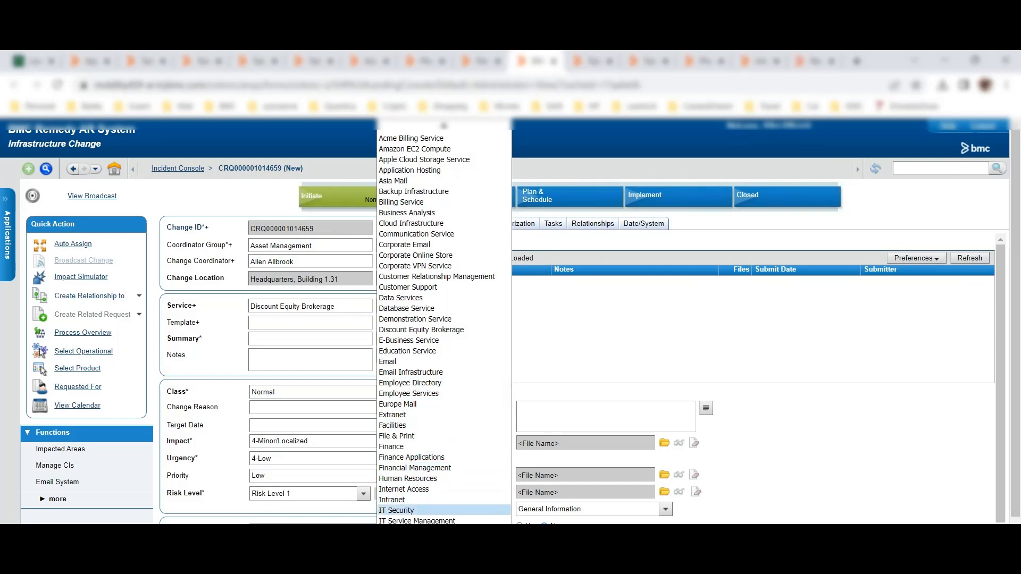
left_click(396, 510)
type("Server Software upgrade")
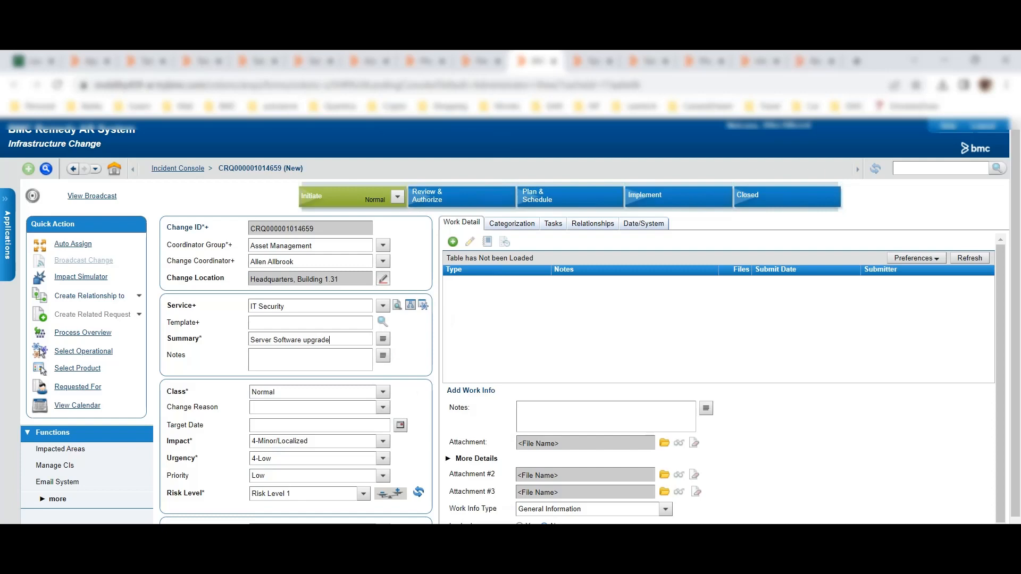
Set the change request's manager group to Change Management under Calbro Services, IT Support
scroll(510, 319, "down", 2)
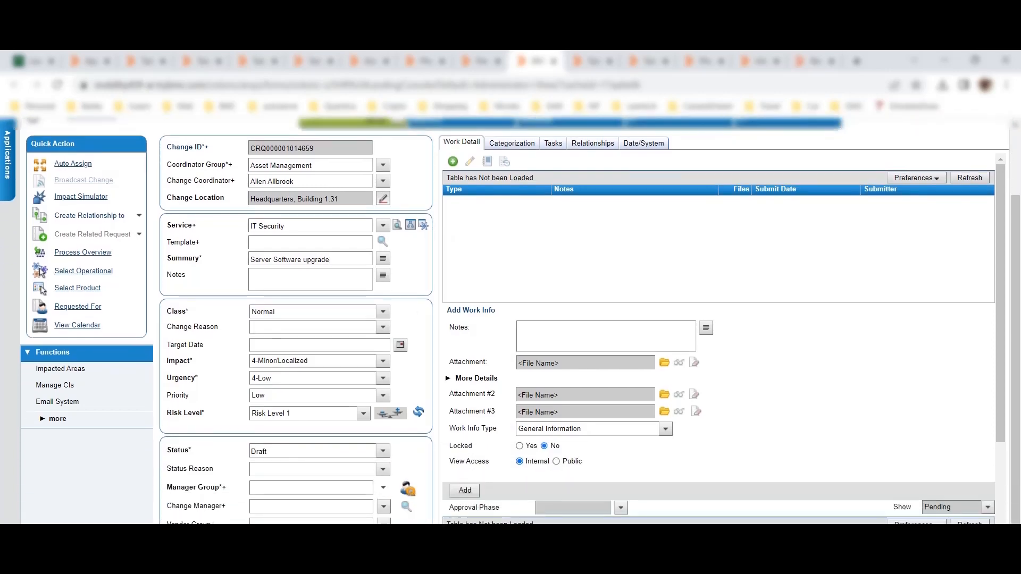
left_click(383, 488)
mouse_move(404, 501)
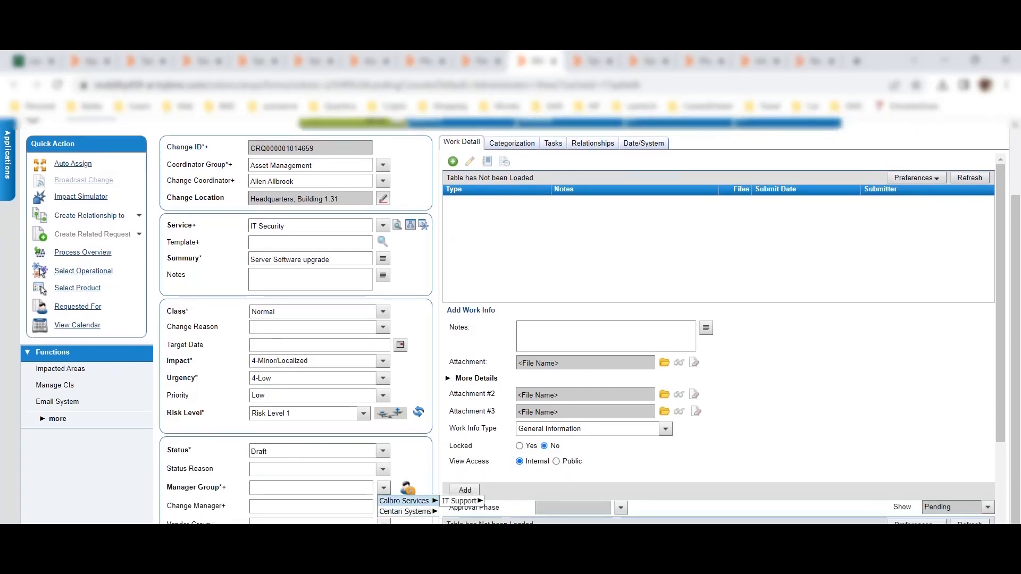
mouse_move(460, 501)
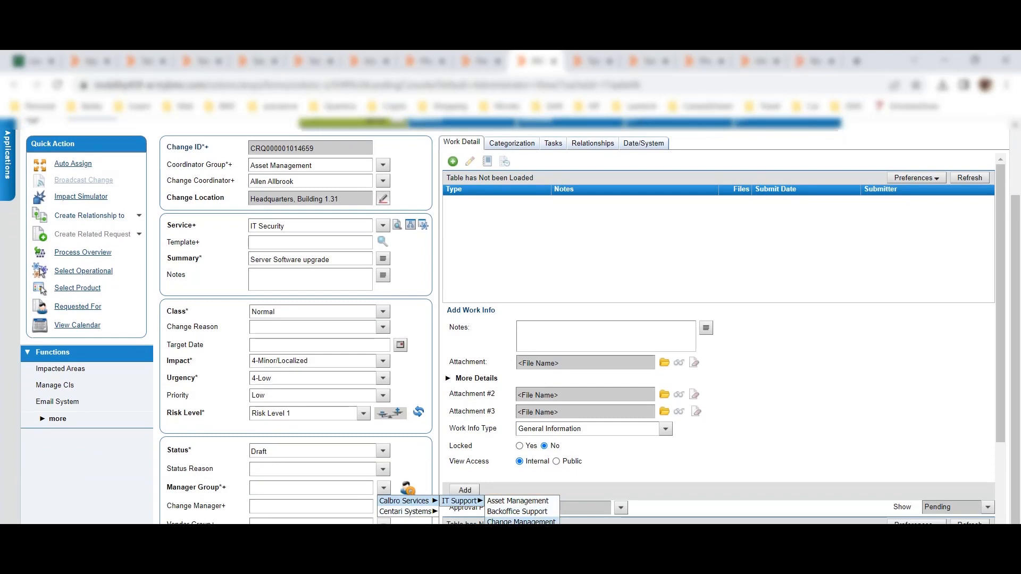
key("Return")
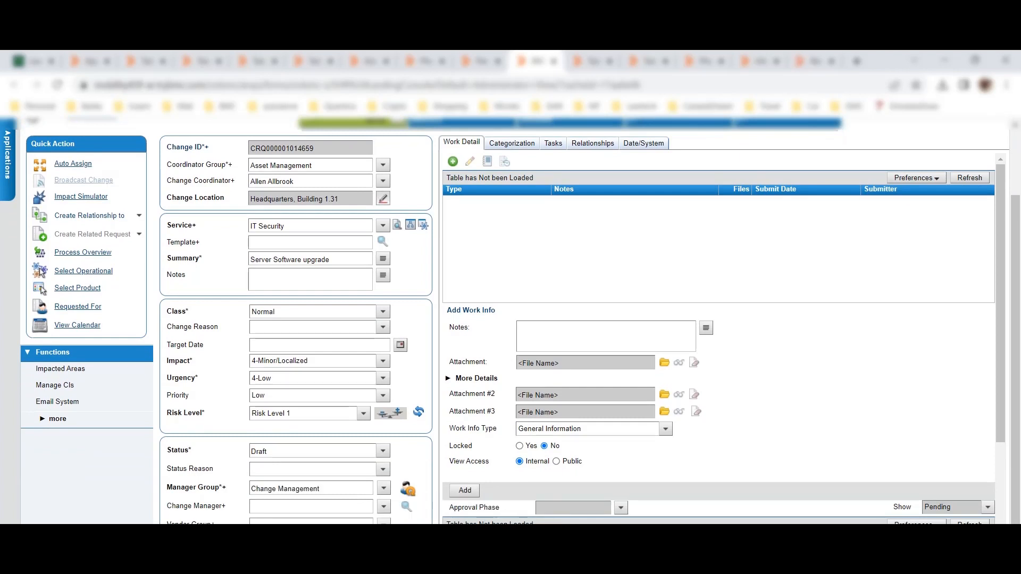
Set the change request's task request type to Task Group Template and open the template selection for relating
left_click(553, 143)
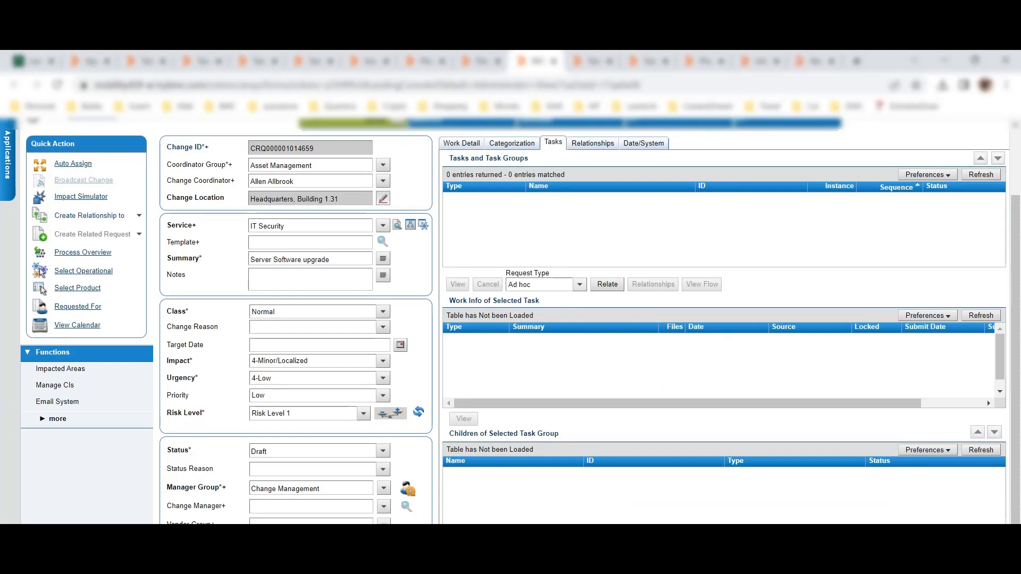
left_click(579, 284)
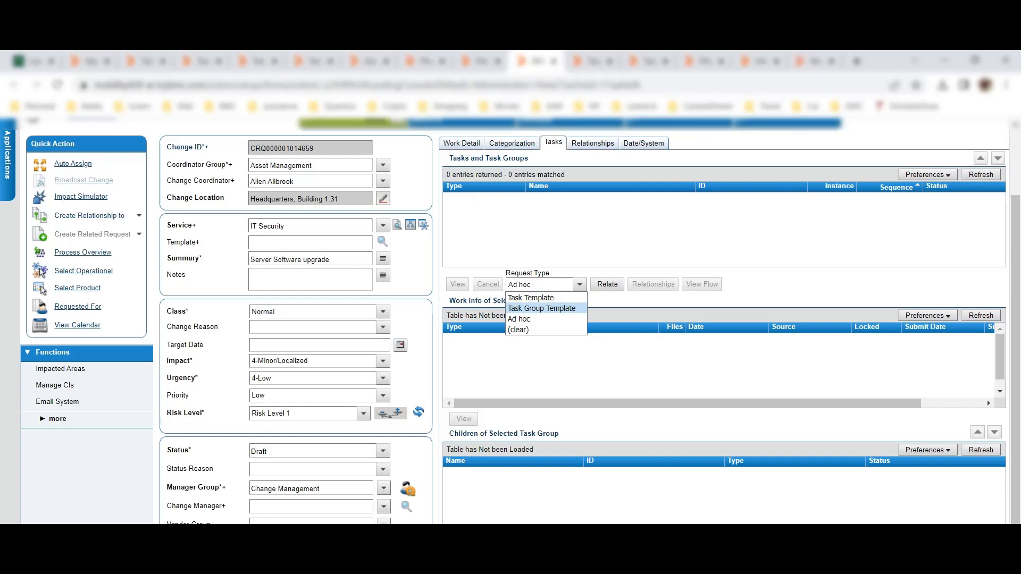
left_click(541, 308)
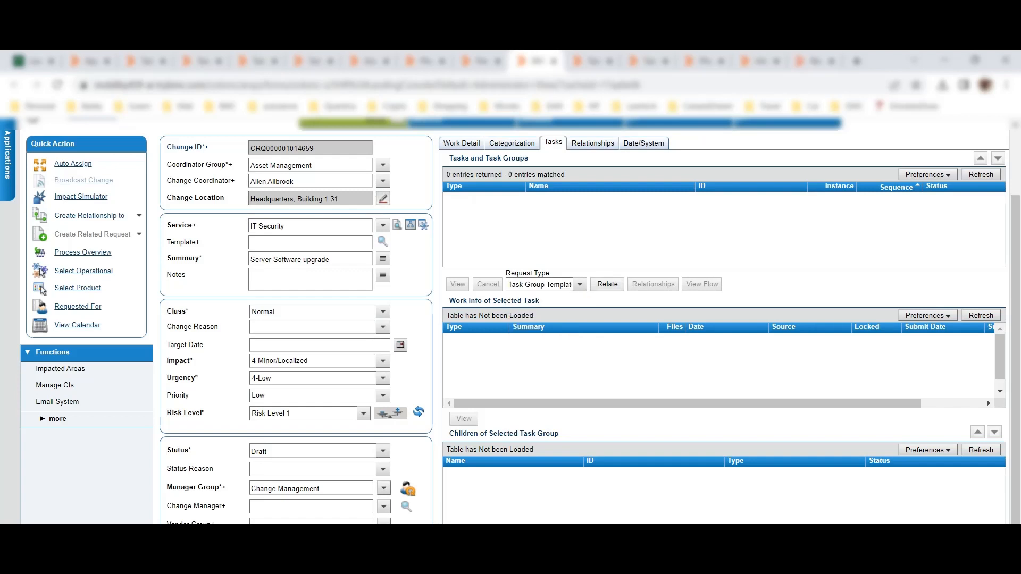
left_click(607, 285)
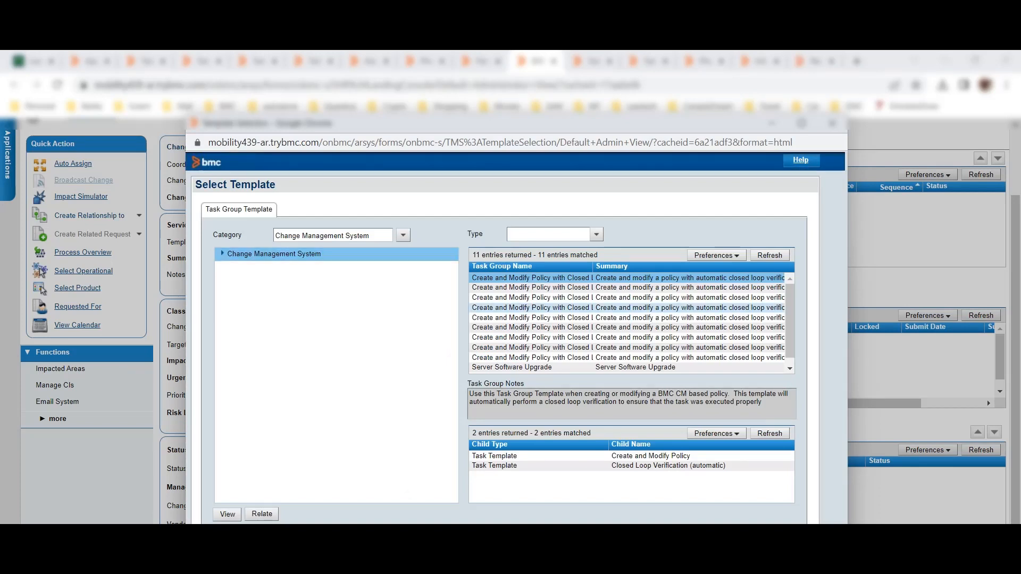
Examine the child tasks of the Server Software Upgrade and Upgrade Server Hard Drive task group templates
scroll(631, 328, "down", 1)
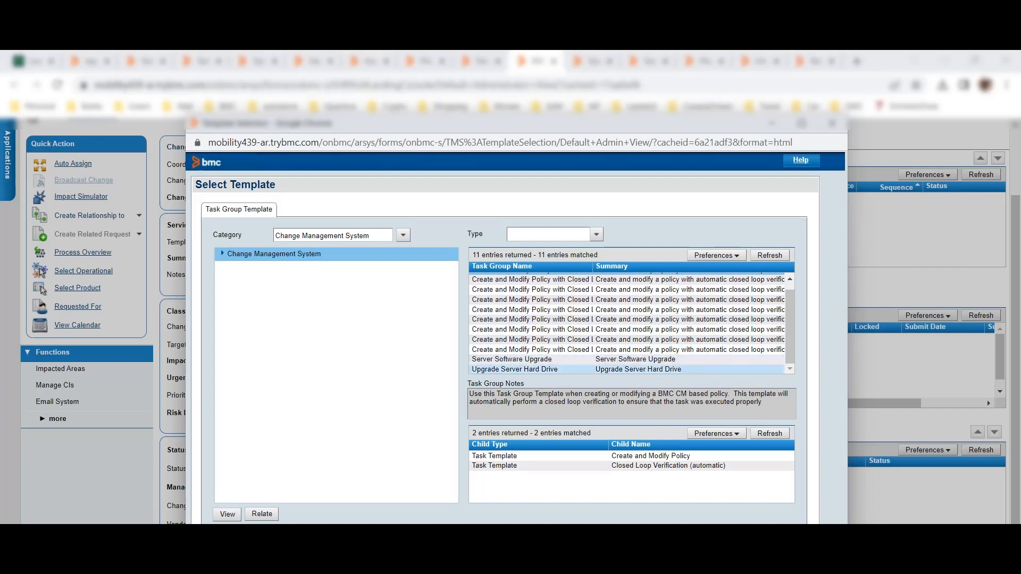
left_click(626, 359)
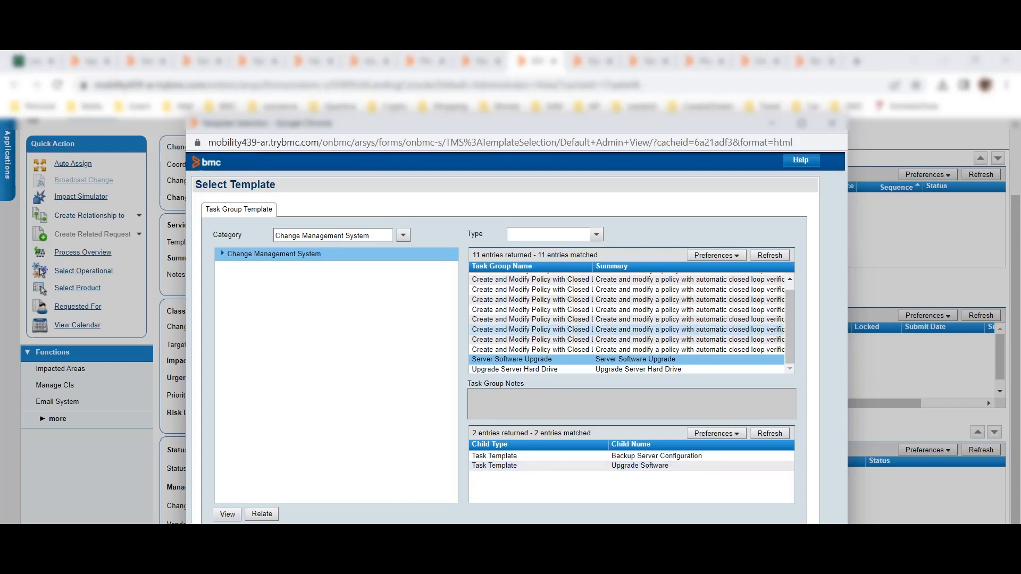
left_click(627, 329)
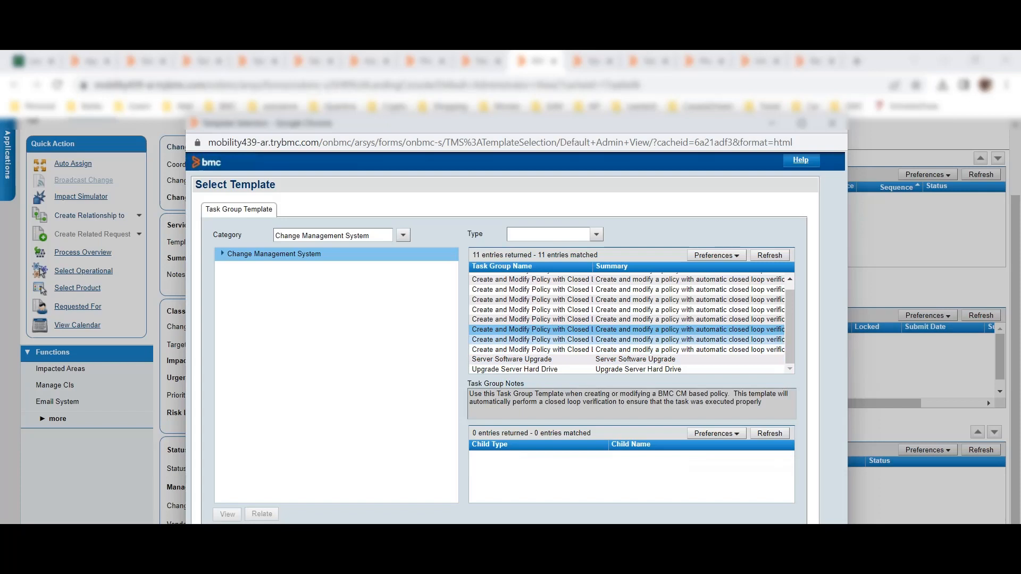
left_click(626, 360)
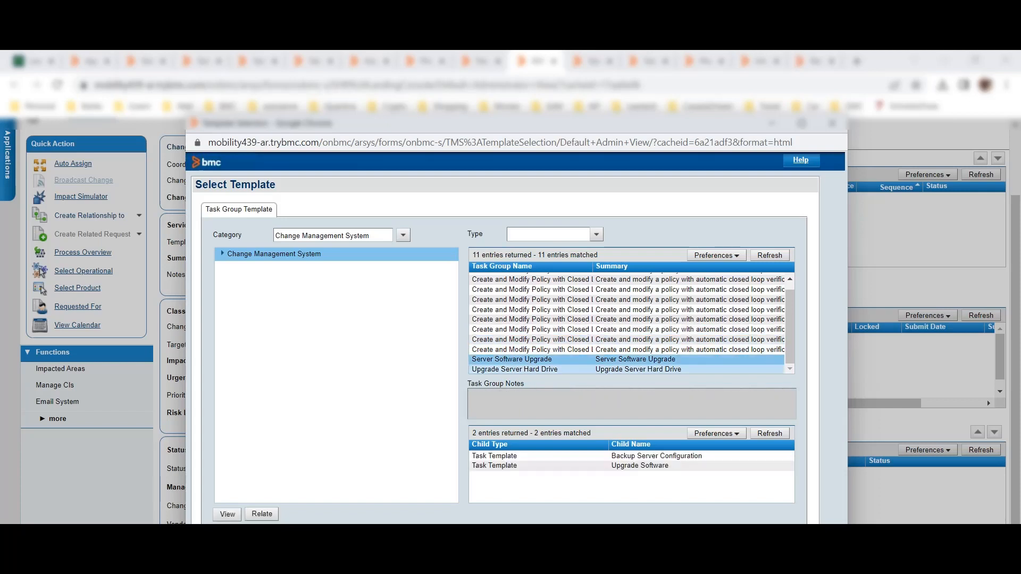
left_click(627, 370)
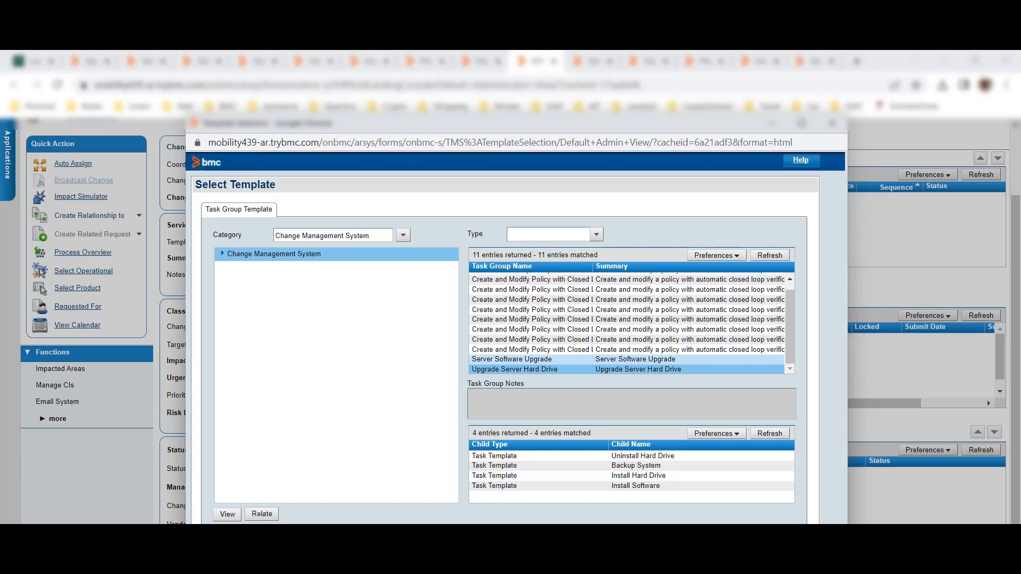
Relate the Server Software Upgrade task group template to the change request and display the related group's child tasks
left_click(531, 359)
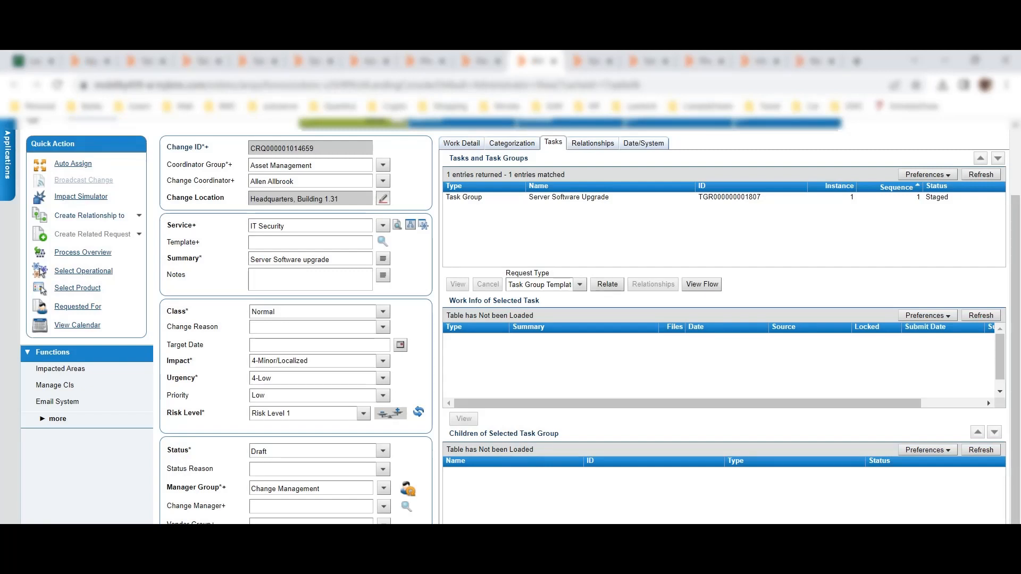
left_click(568, 197)
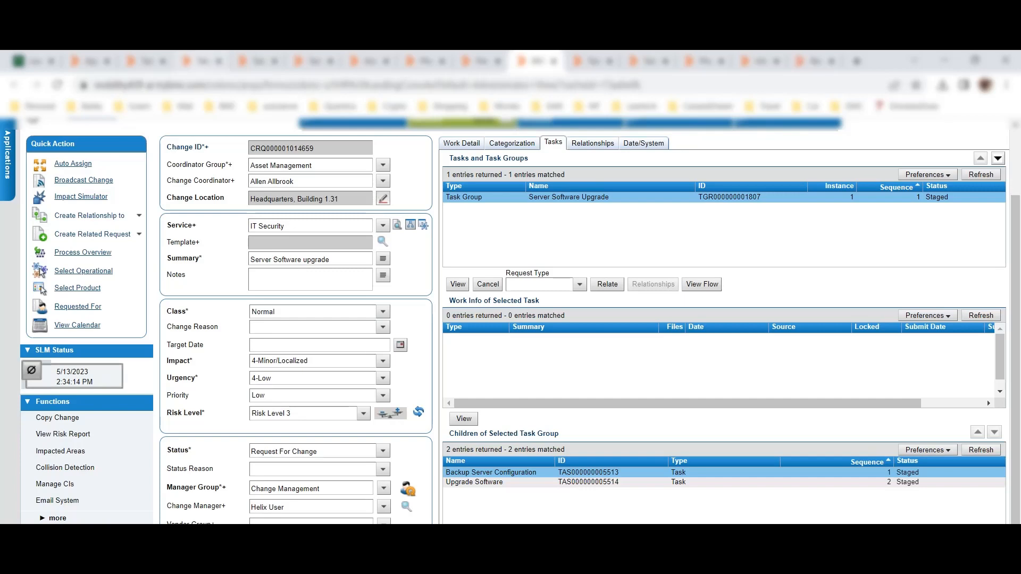
Open the Phase Management Configuration form of the Task Management System in the Application Administration Console
left_click(89, 61)
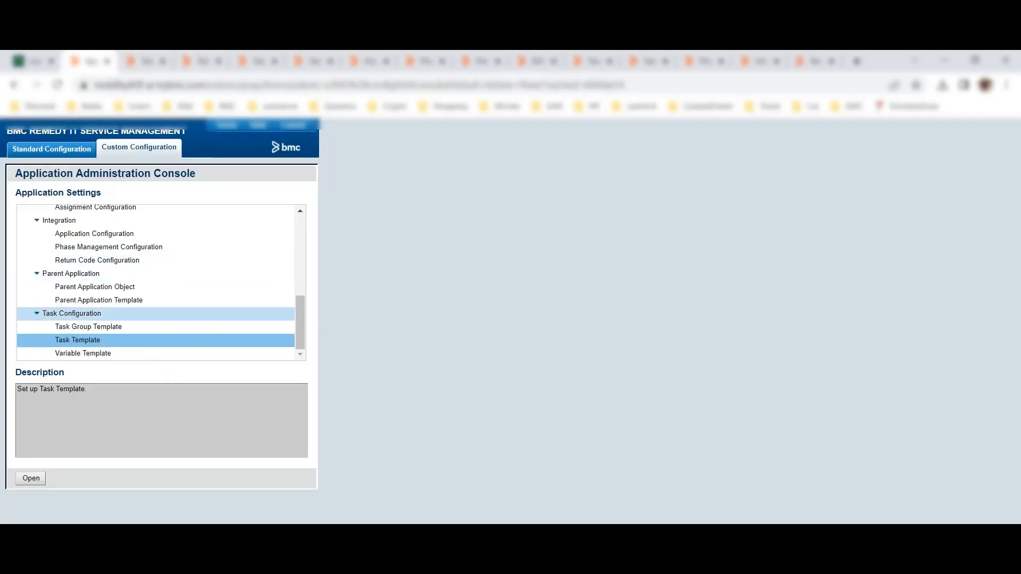
scroll(106, 247, "up", 2)
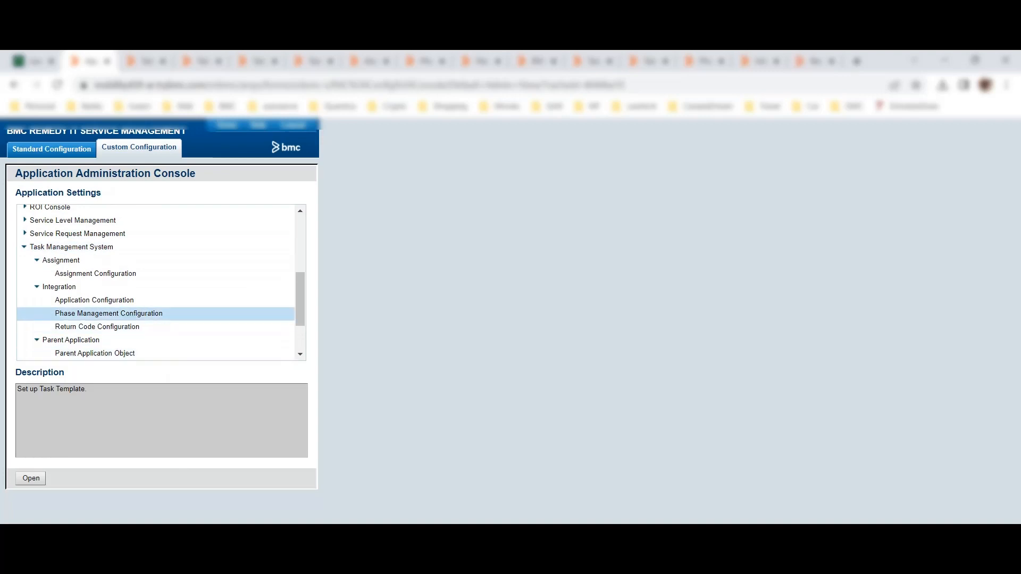
scroll(106, 297, "down", 2)
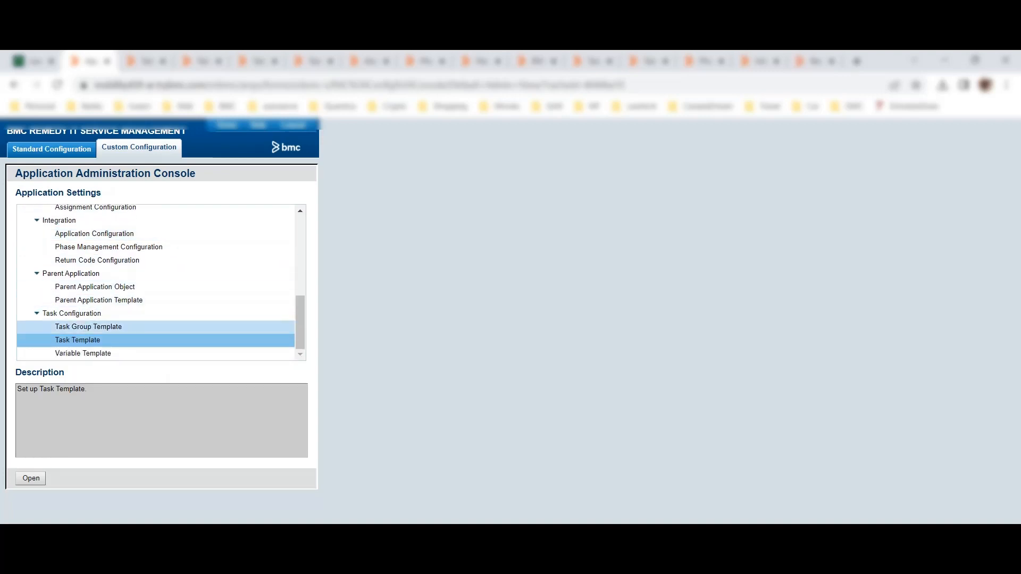
left_click(109, 246)
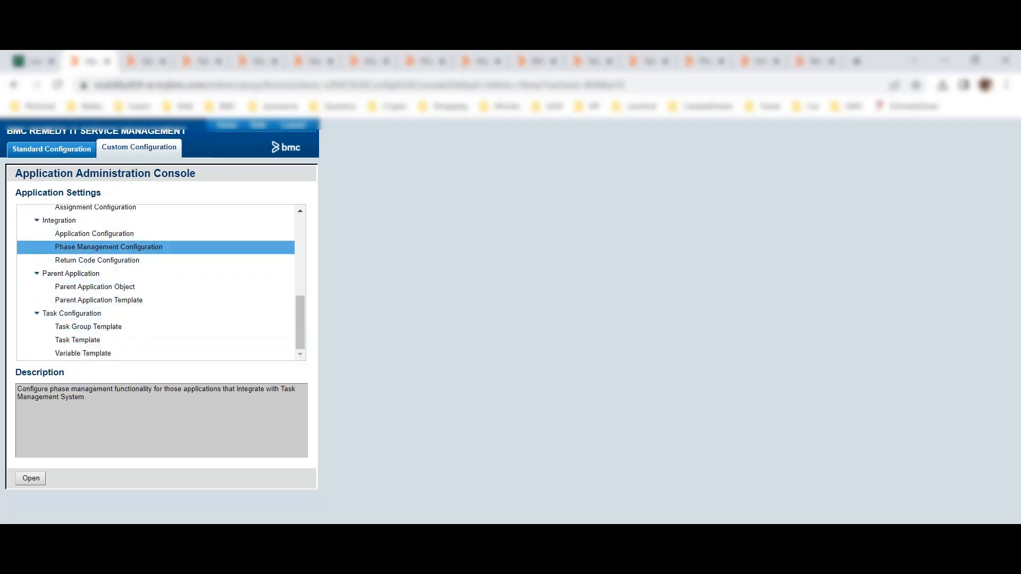
left_click(31, 478)
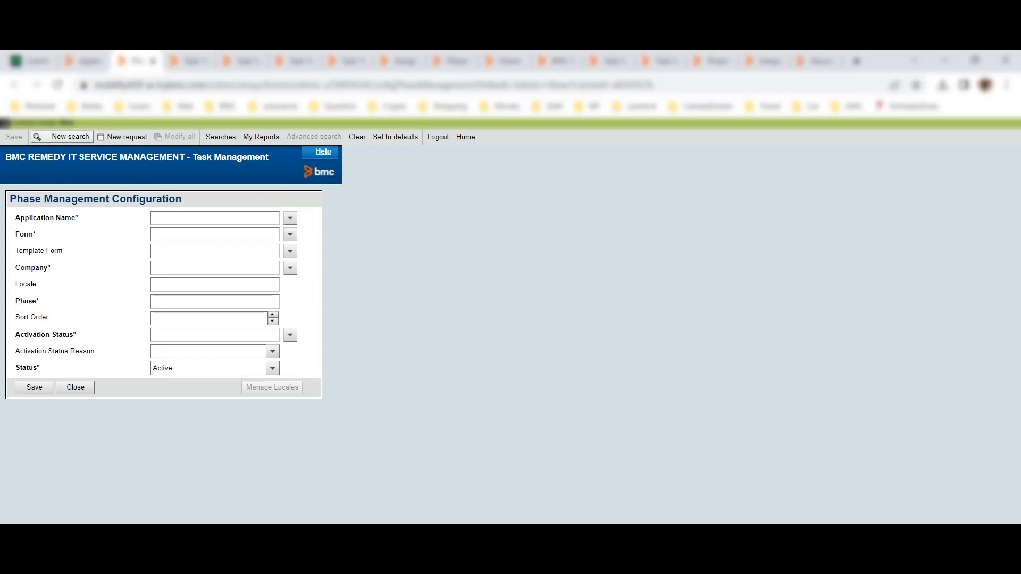
Search for all phase management configurations and examine the Task Management System entries for the Planning and Implementation phases
left_click(63, 137)
left_click(15, 137)
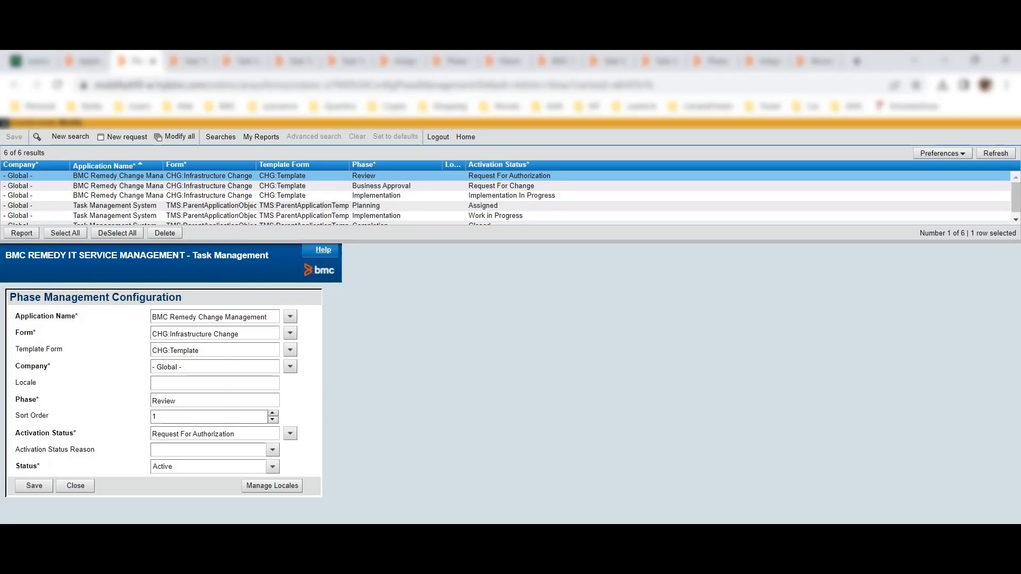
left_click_drag(919, 233, 1017, 234)
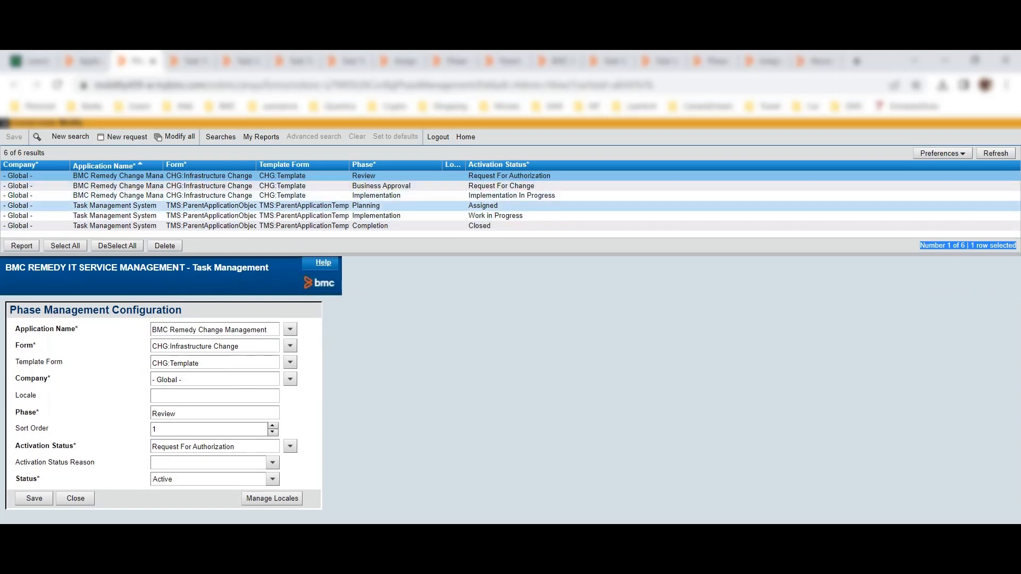
left_click(382, 205)
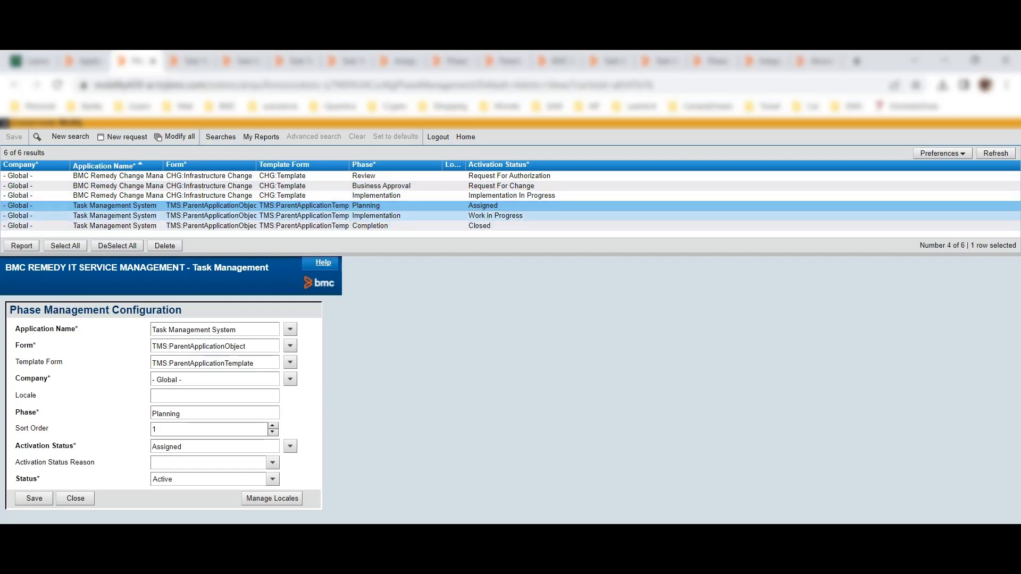
left_click(376, 216)
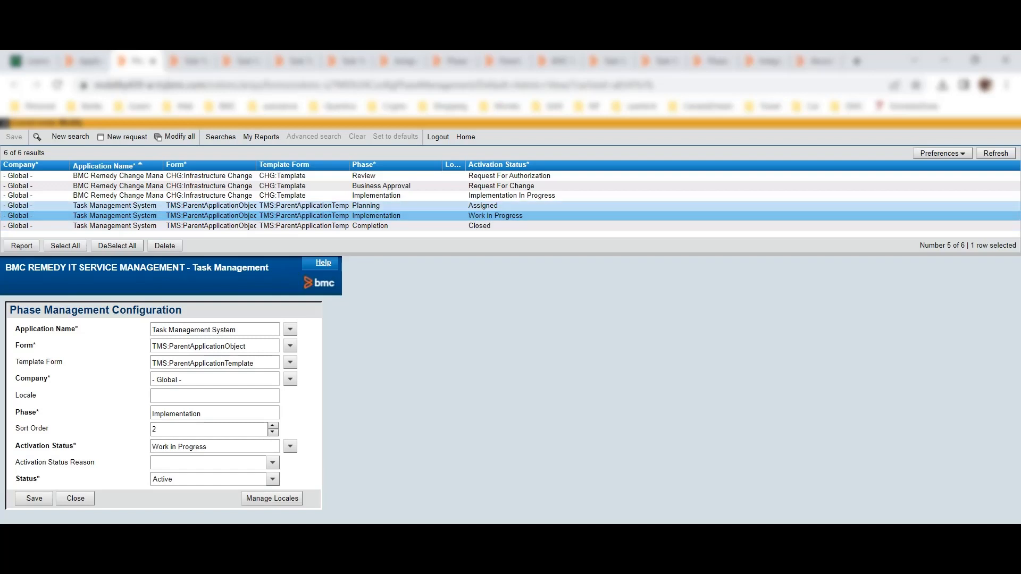
left_click(365, 205)
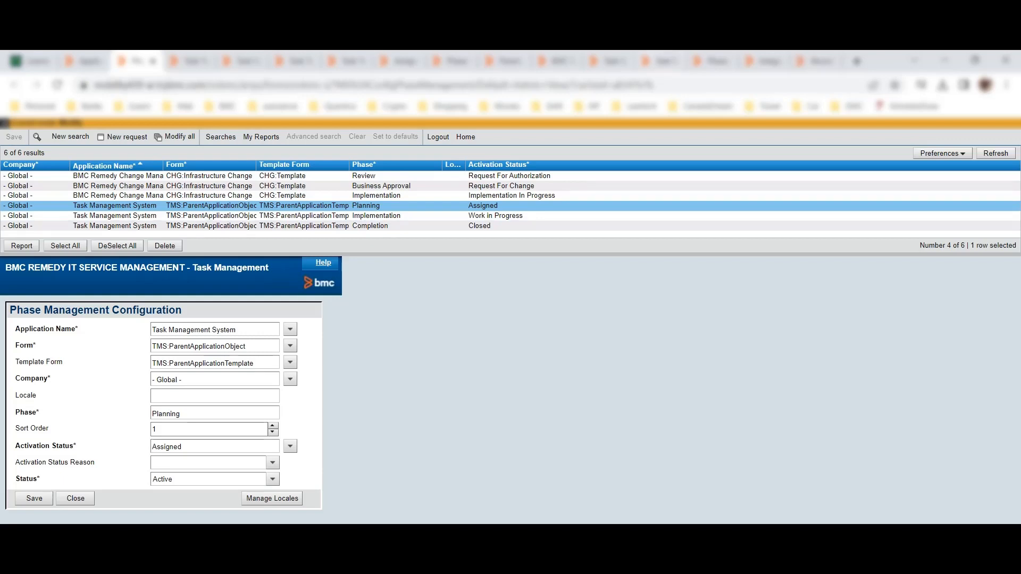
Return to the change request, advance it to the Plan & Schedule stage, and refresh its task list to check the task statuses
left_click(608, 61)
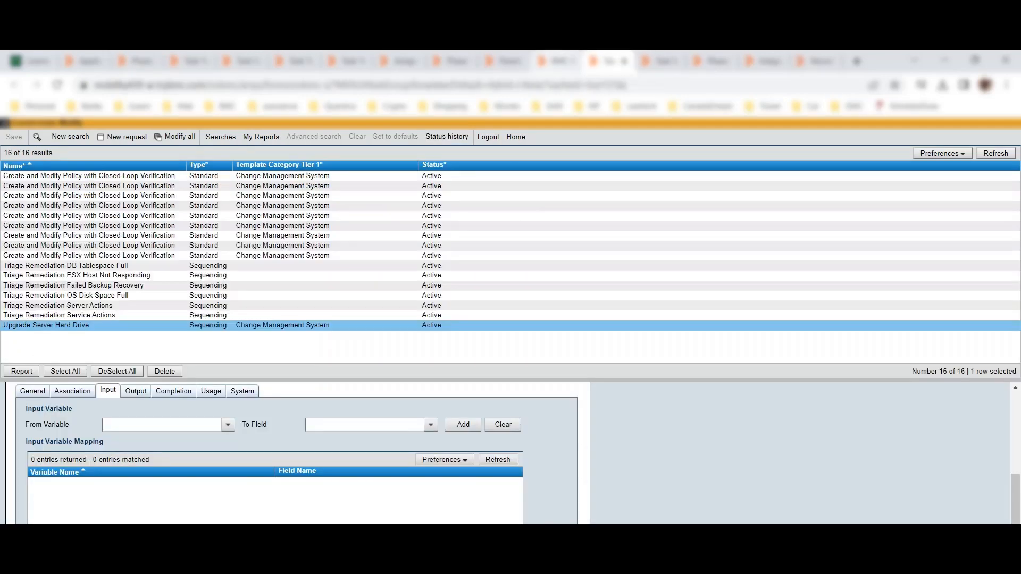
left_click(557, 61)
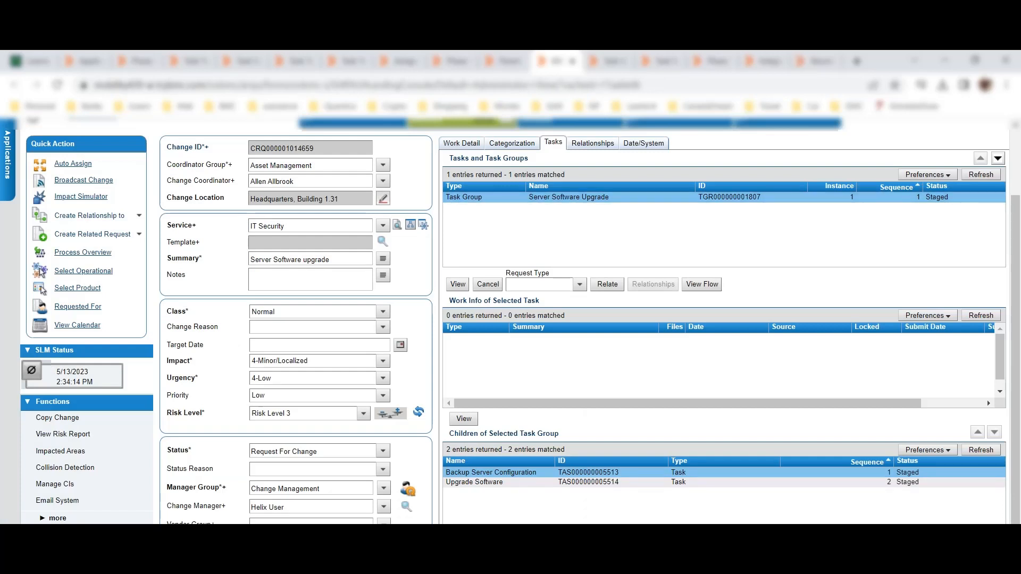
scroll(511, 319, "up", 1)
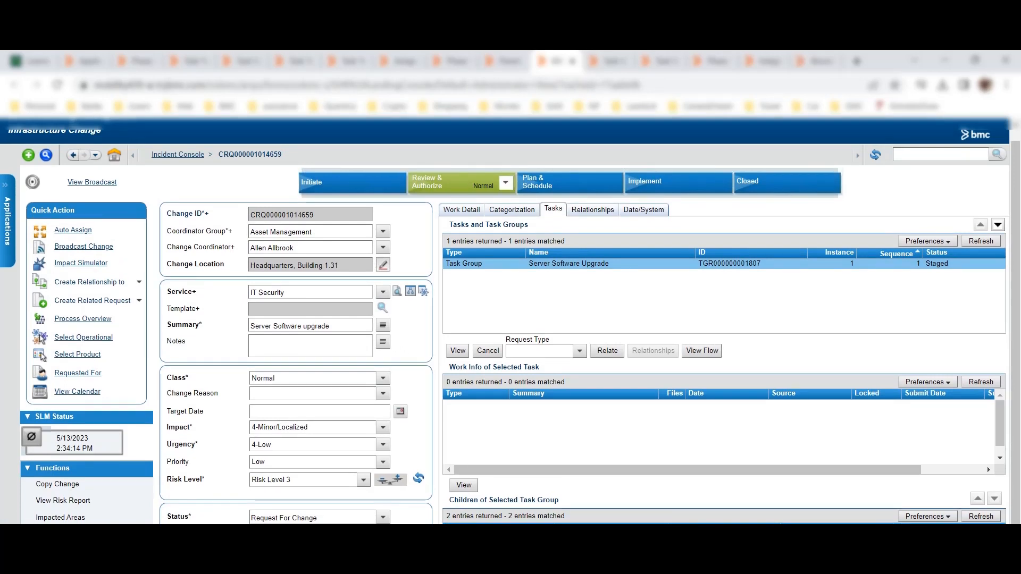
left_click(505, 183)
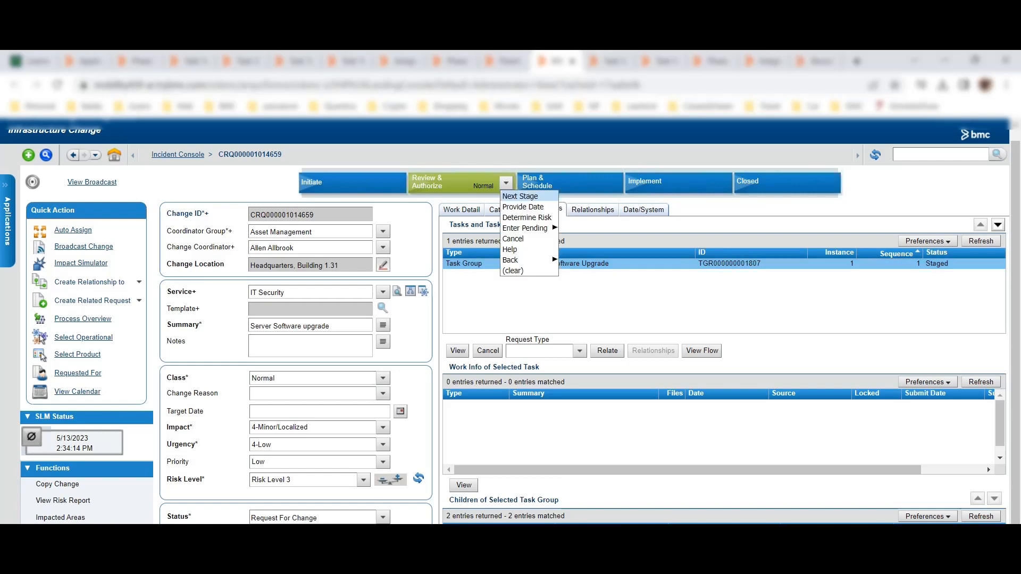
left_click(520, 196)
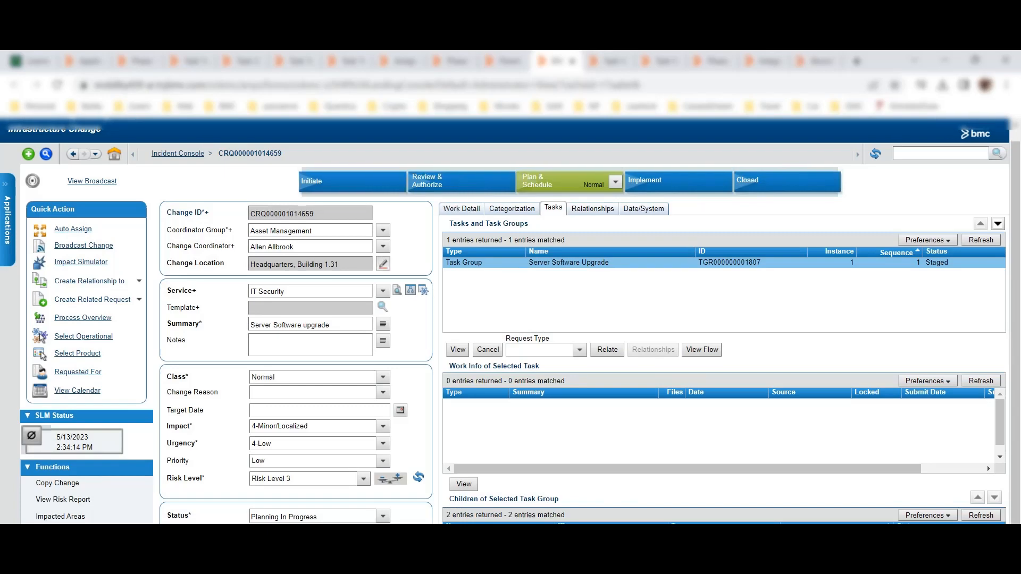
scroll(511, 319, "down", 1)
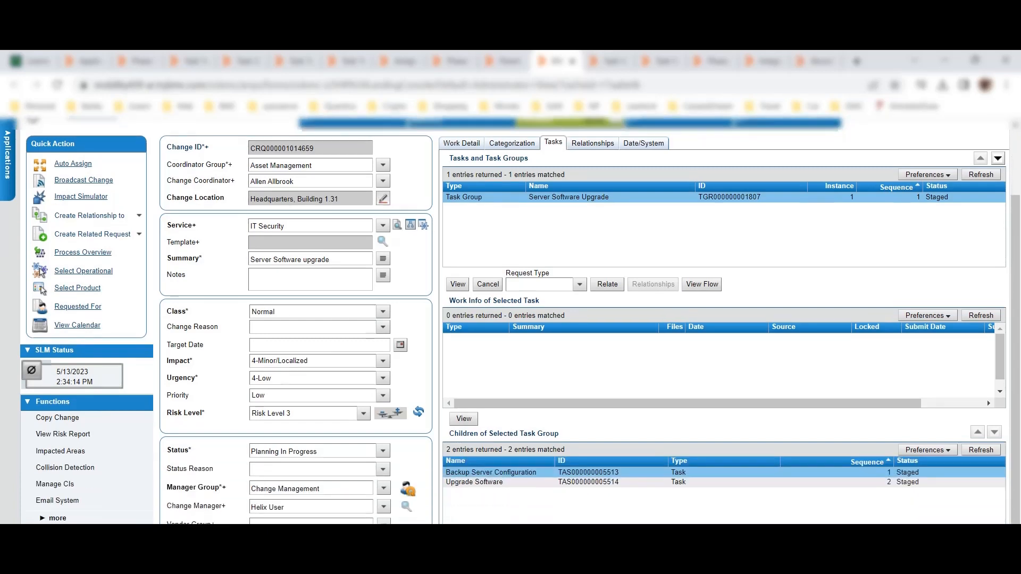
scroll(511, 319, "up", 2)
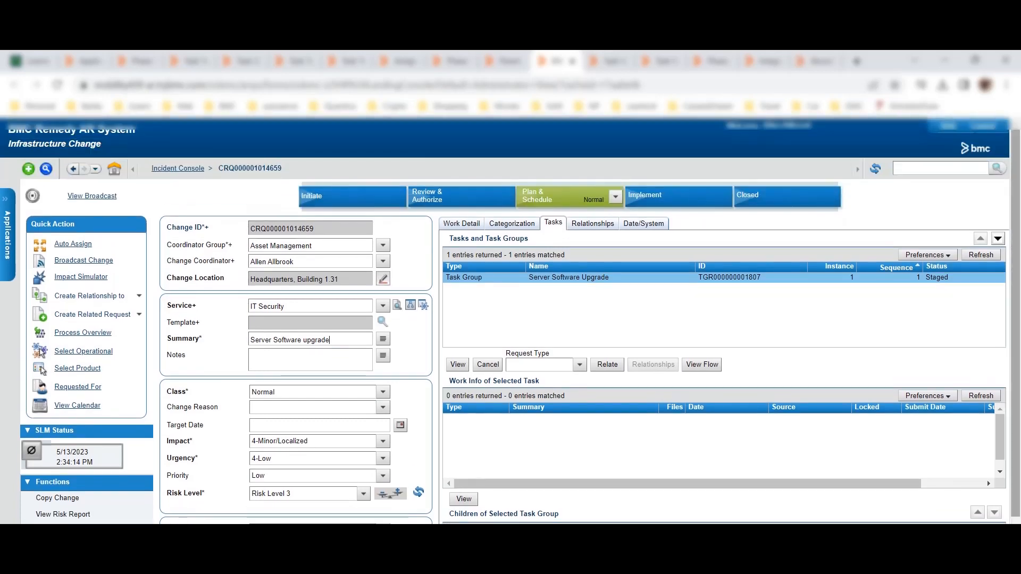
left_click(981, 255)
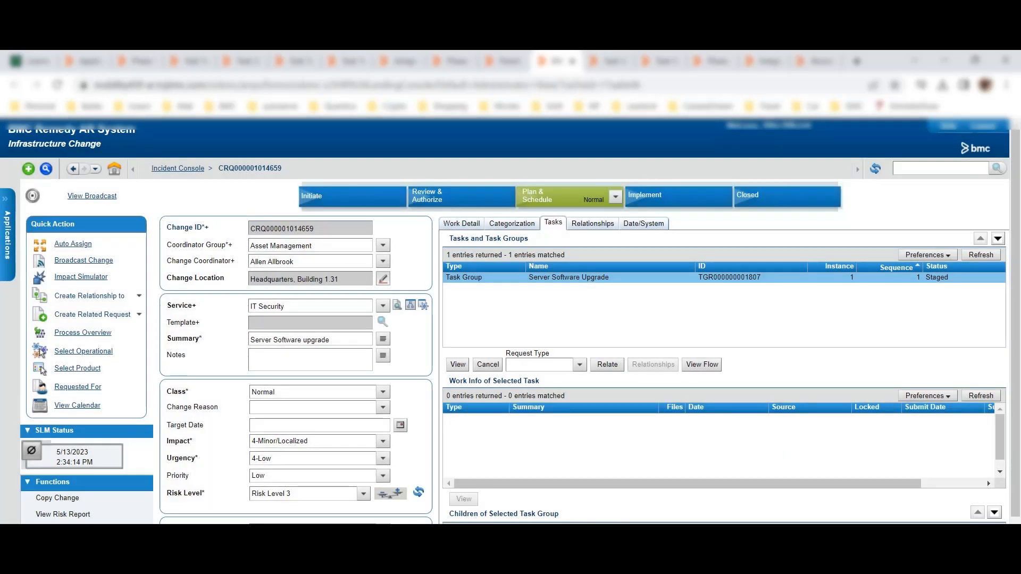
scroll(510, 319, "down", 2)
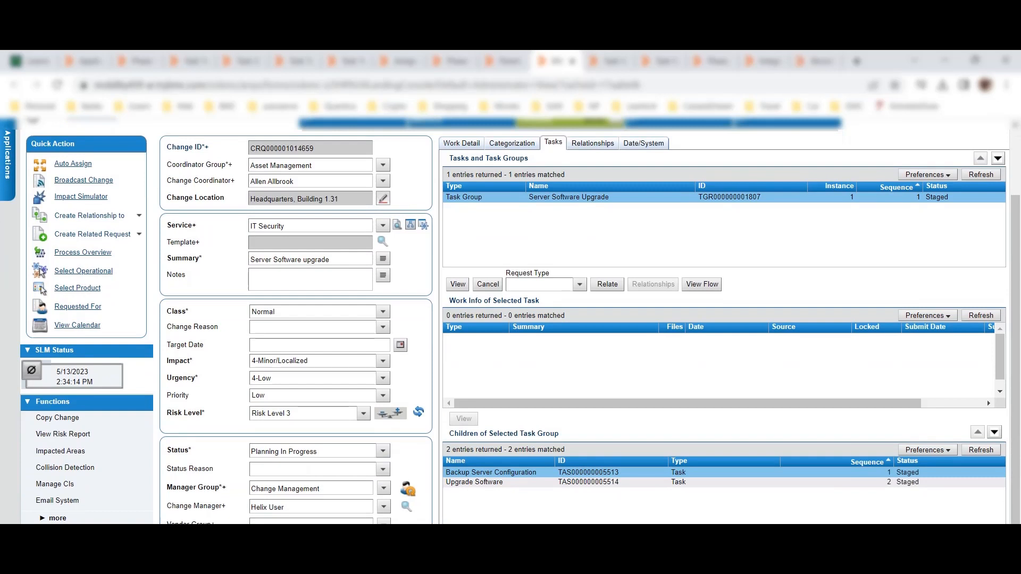
scroll(511, 319, "up", 2)
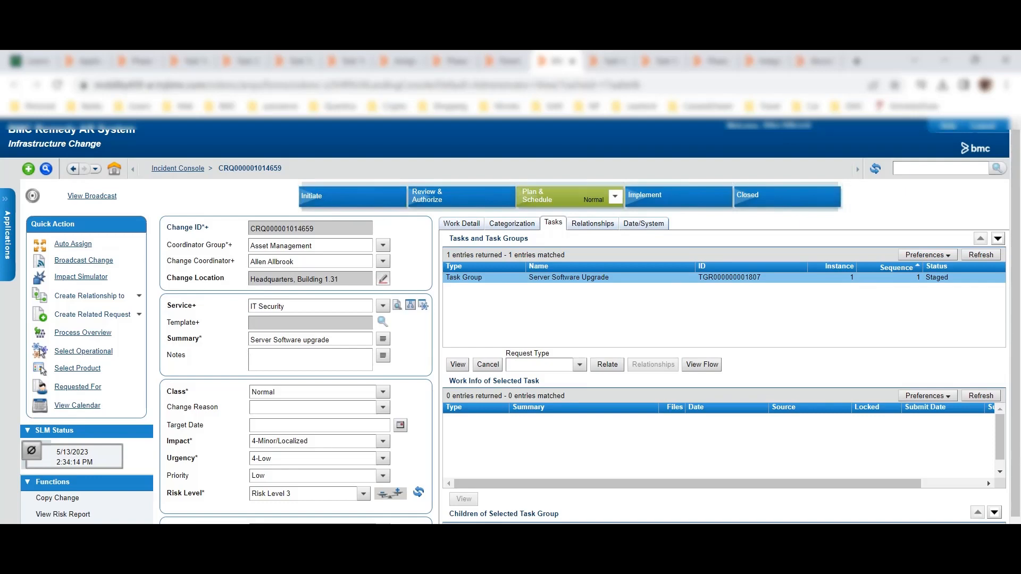
Advance the change request to the next stage, saving a scheduled start of 5/11/2023 12:00:00 AM and a scheduled end date
left_click(615, 196)
left_click(615, 197)
left_click(615, 197)
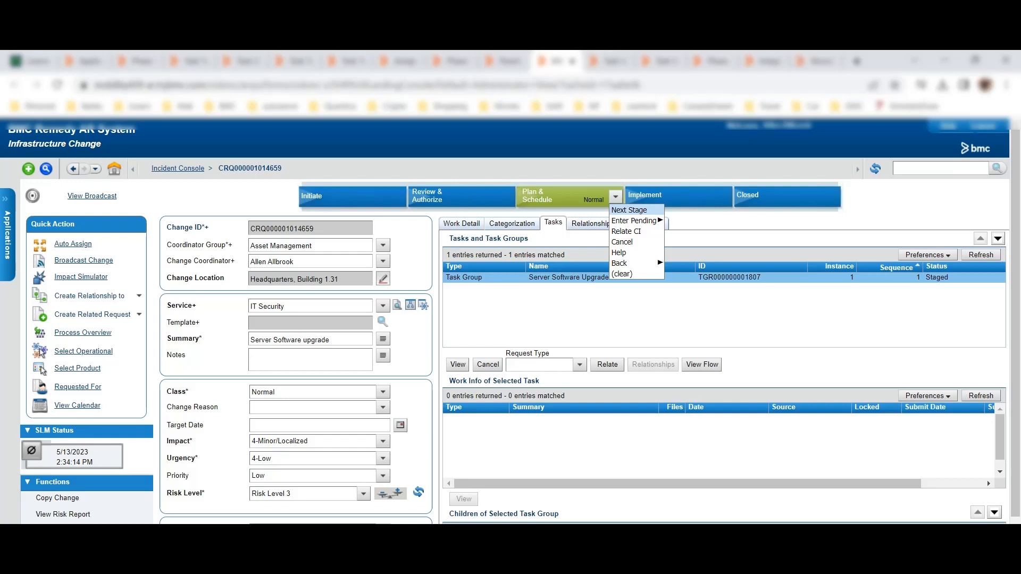
left_click(629, 210)
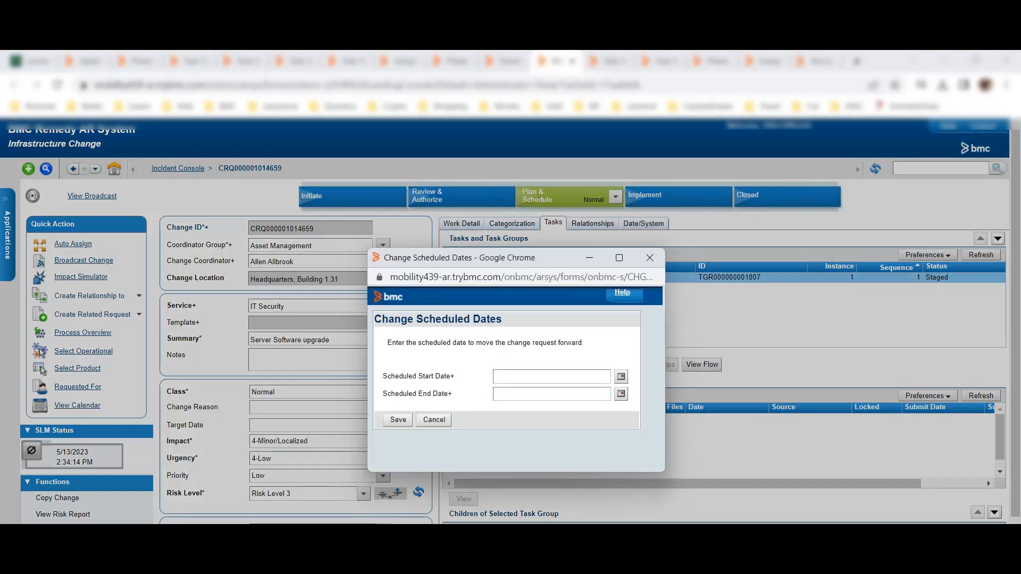
left_click(620, 376)
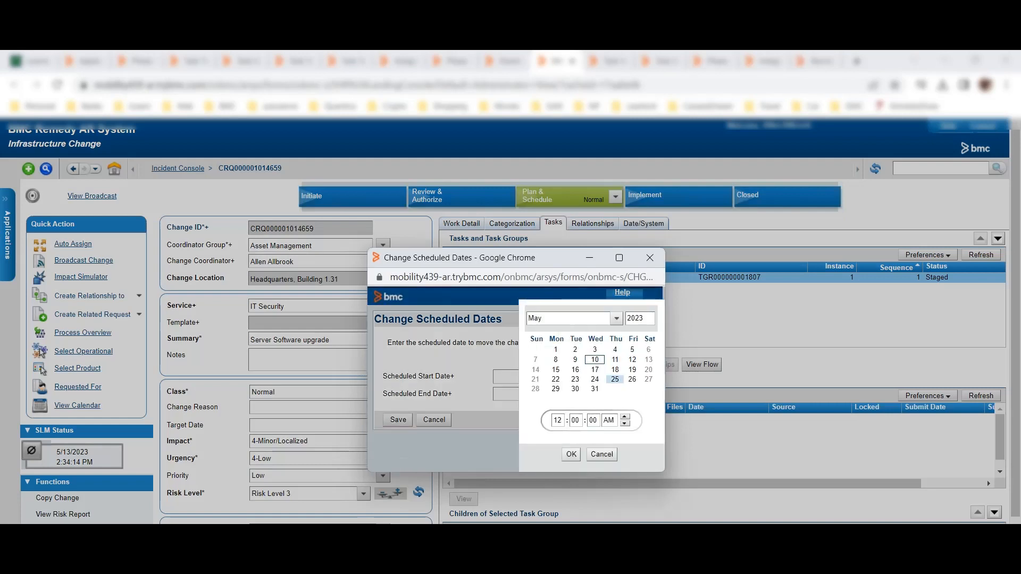
left_click(615, 360)
left_click(571, 454)
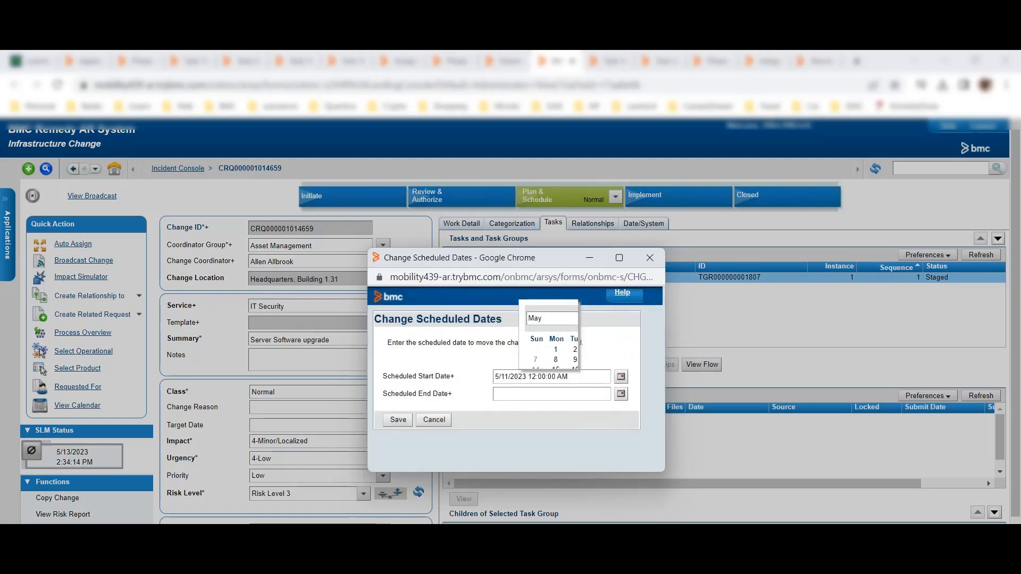
left_click(620, 394)
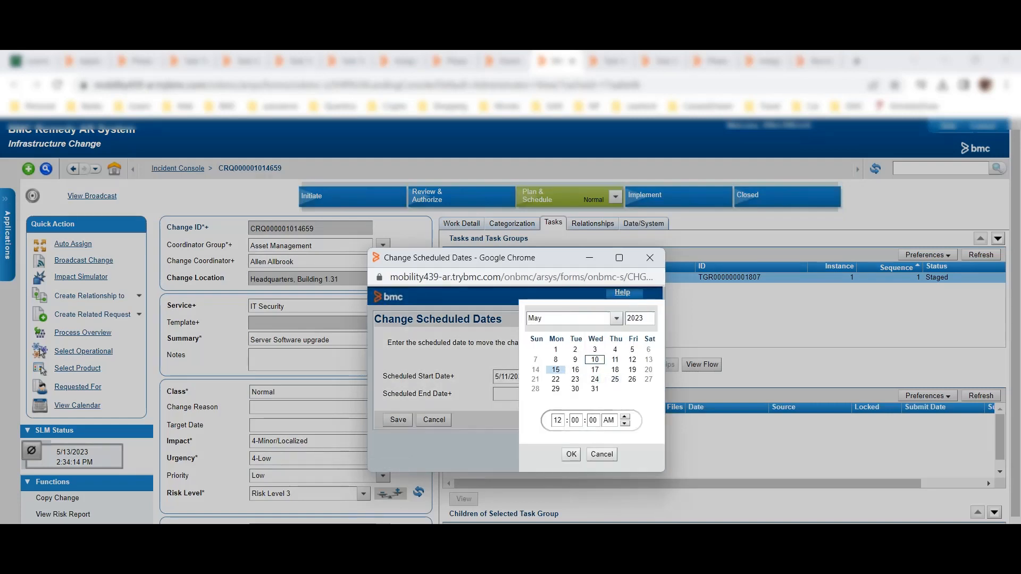
left_click(571, 455)
left_click(398, 419)
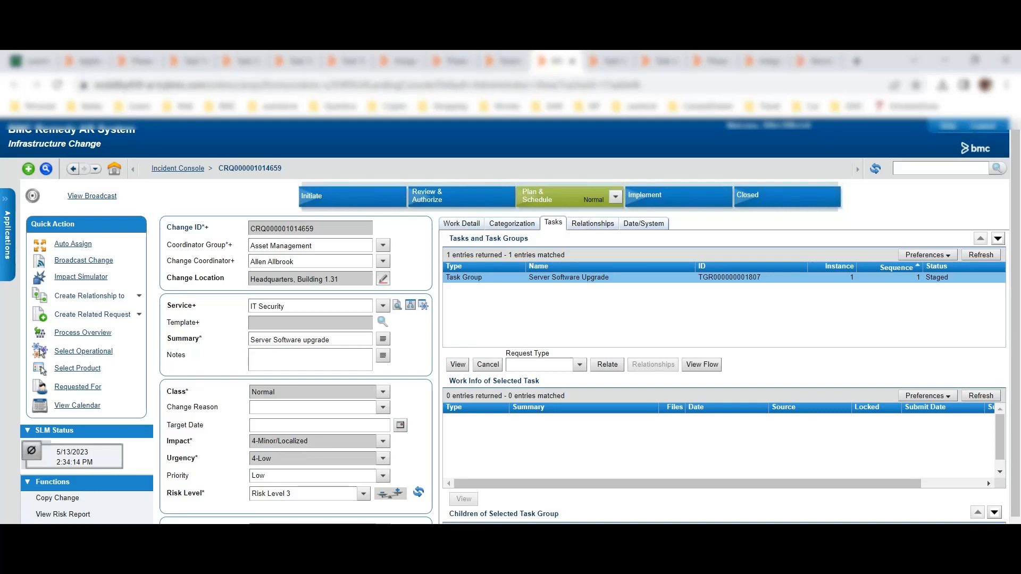
Refresh the change request's task list and advance the request from Scheduled For Approval to its next stage
scroll(510, 319, "down", 2)
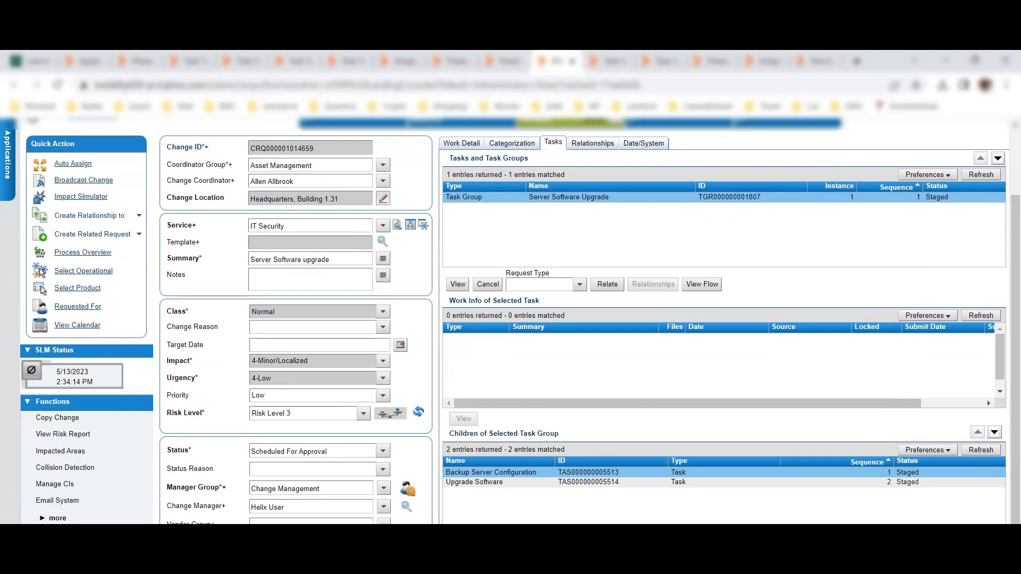
scroll(510, 319, "up", 2)
left_click(980, 255)
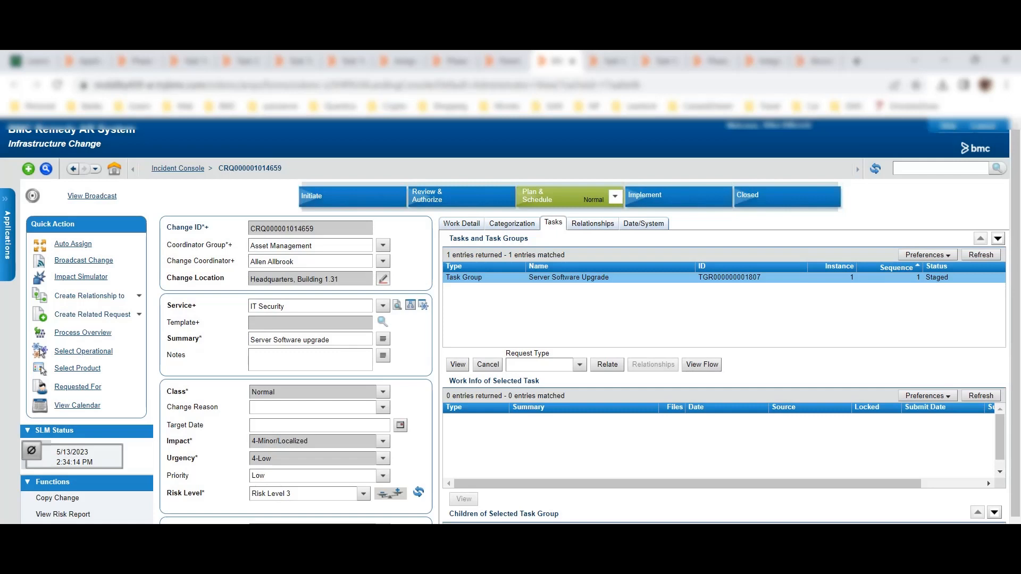
left_click(615, 196)
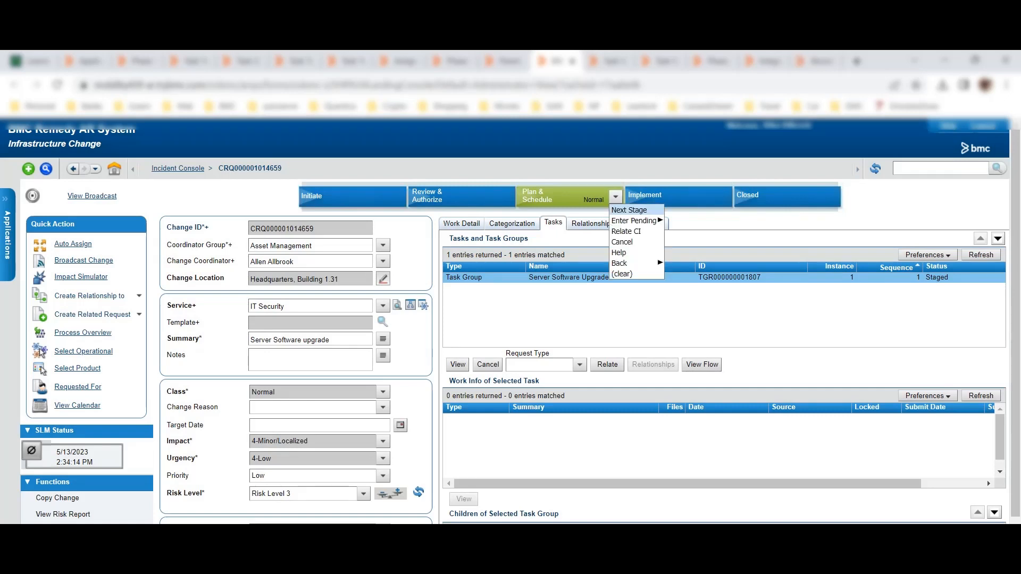
left_click(629, 210)
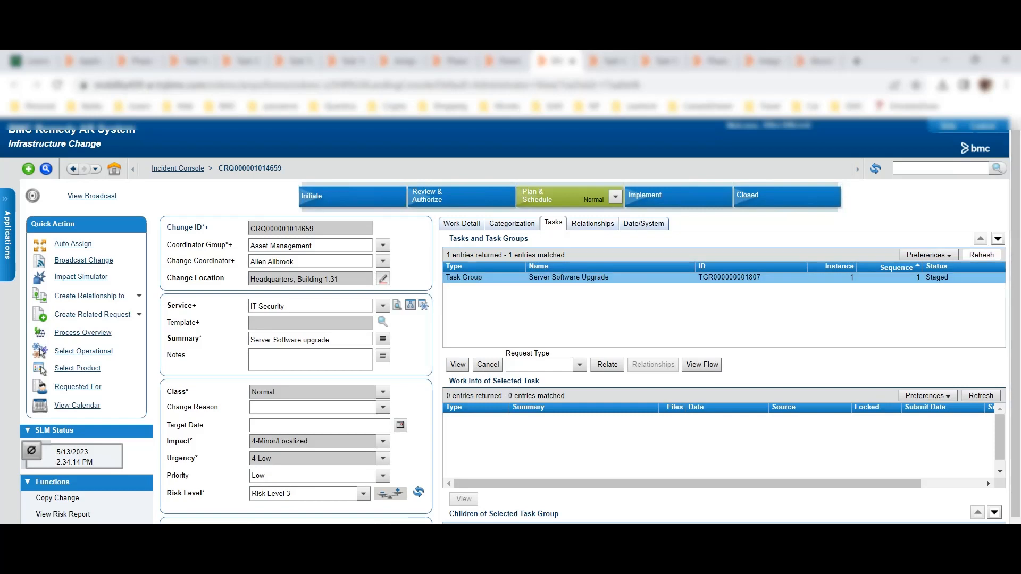
Refresh the task list and check the statuses of the Server Software Upgrade group and its Upgrade Software child task
left_click(981, 255)
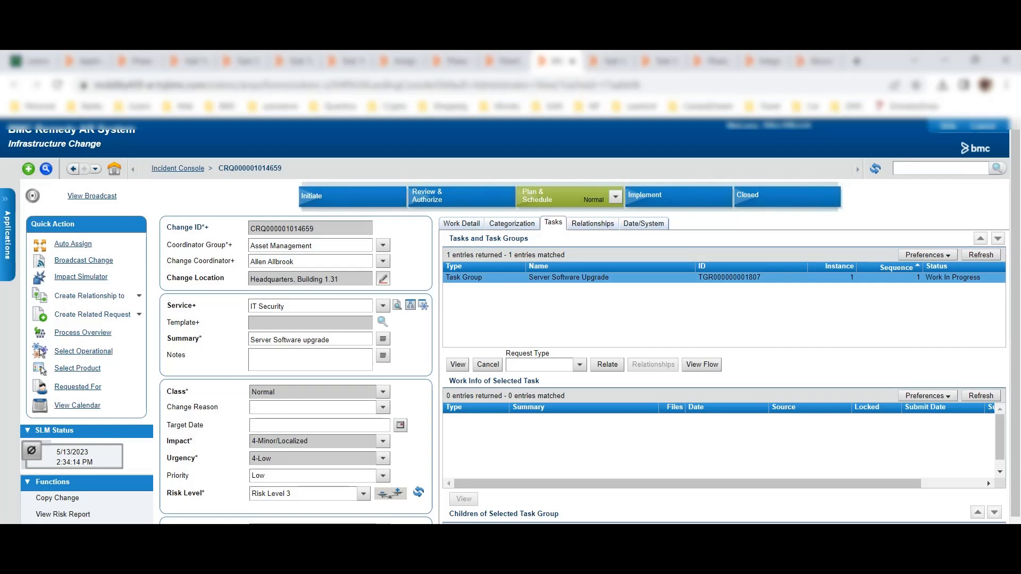
scroll(488, 366, "down", 1)
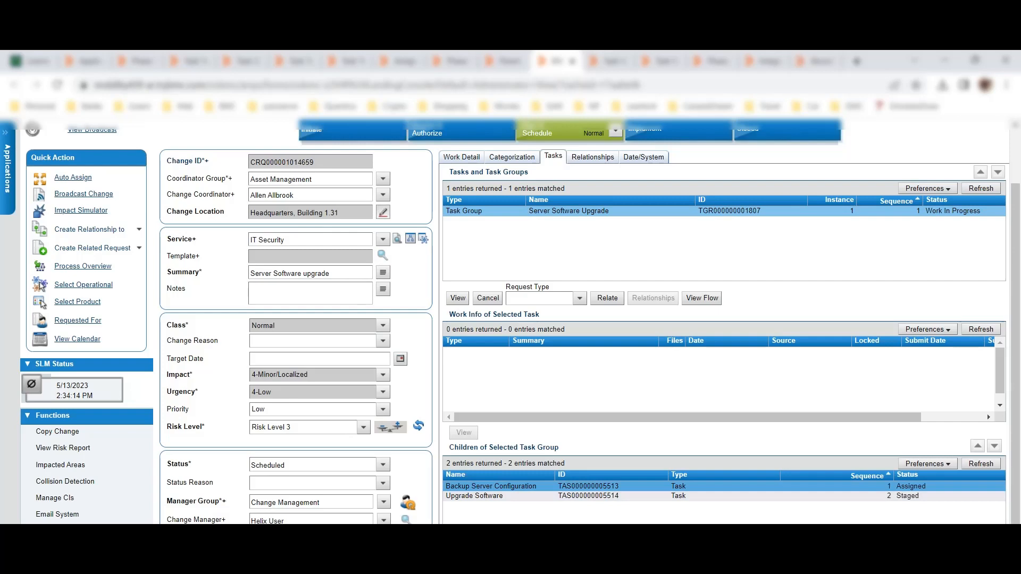
left_click(474, 496)
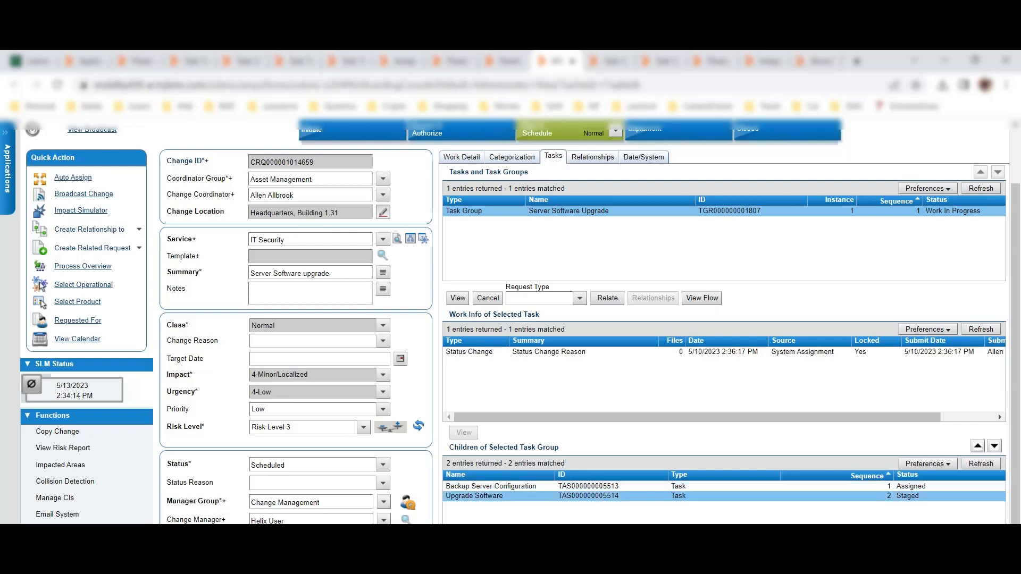
Open the Backup Server Configuration child task and set its status to Closed with status reason Success
left_click(477, 486)
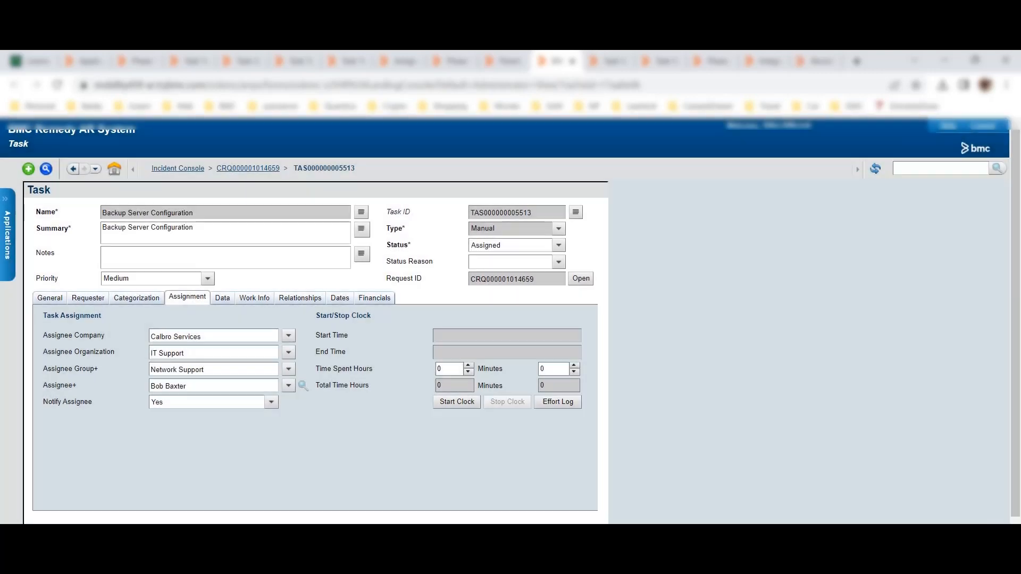
left_click(558, 245)
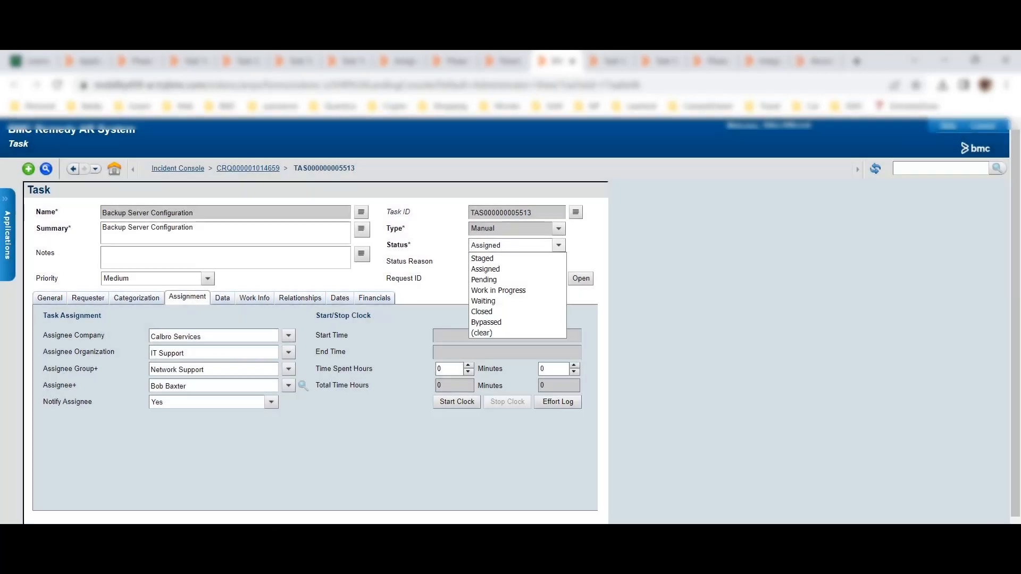
key("Return")
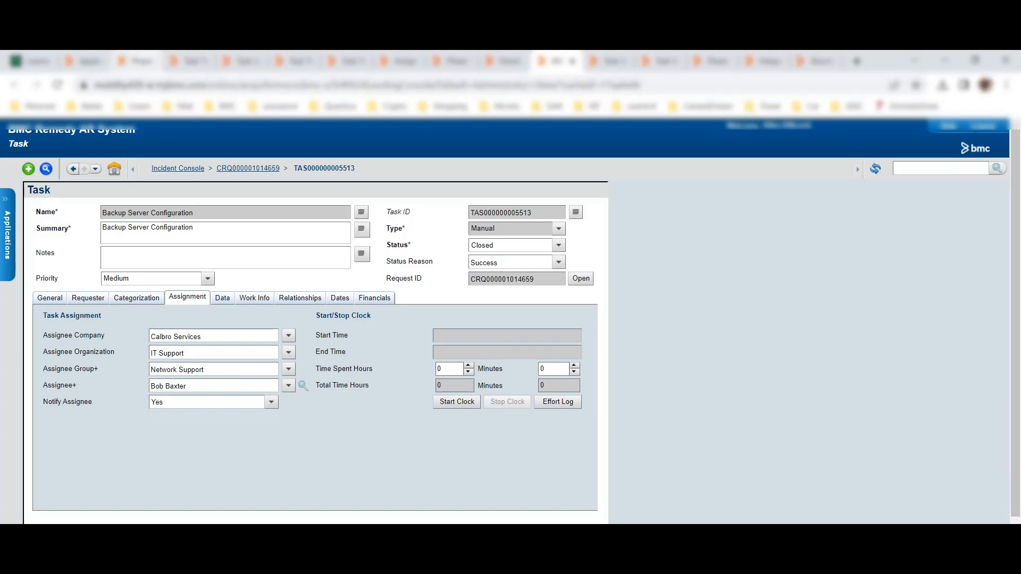
Open the Task Management System's Assignment Configuration form from the Application Administration Console
left_click(137, 61)
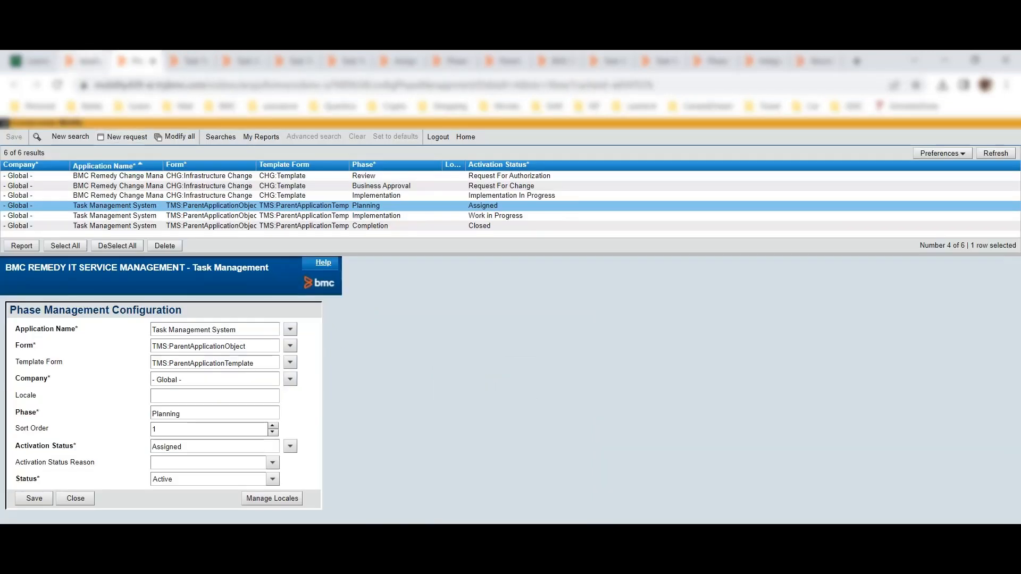
left_click(84, 61)
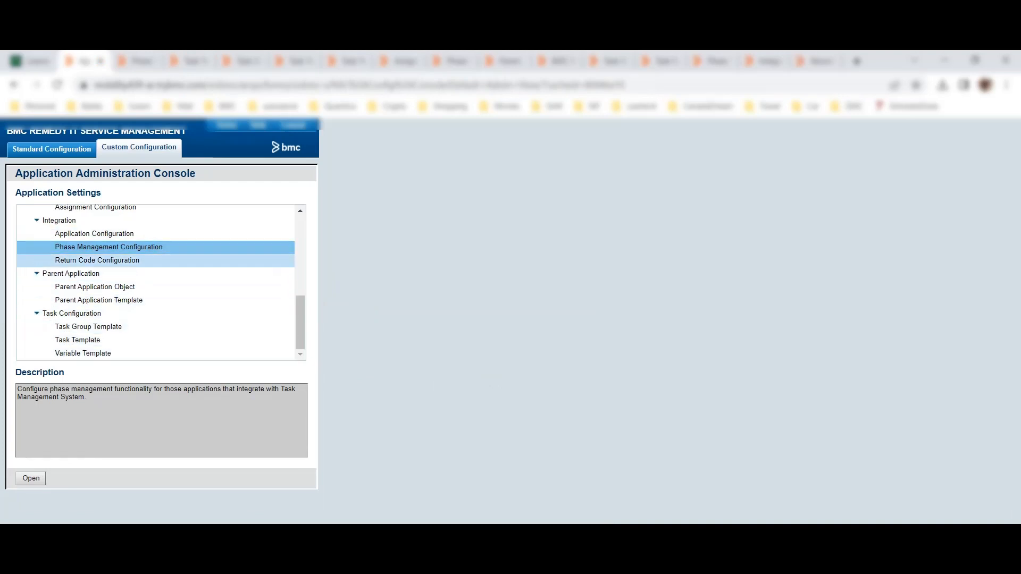
left_click(94, 234)
scroll(106, 247, "up", 2)
left_click(96, 273)
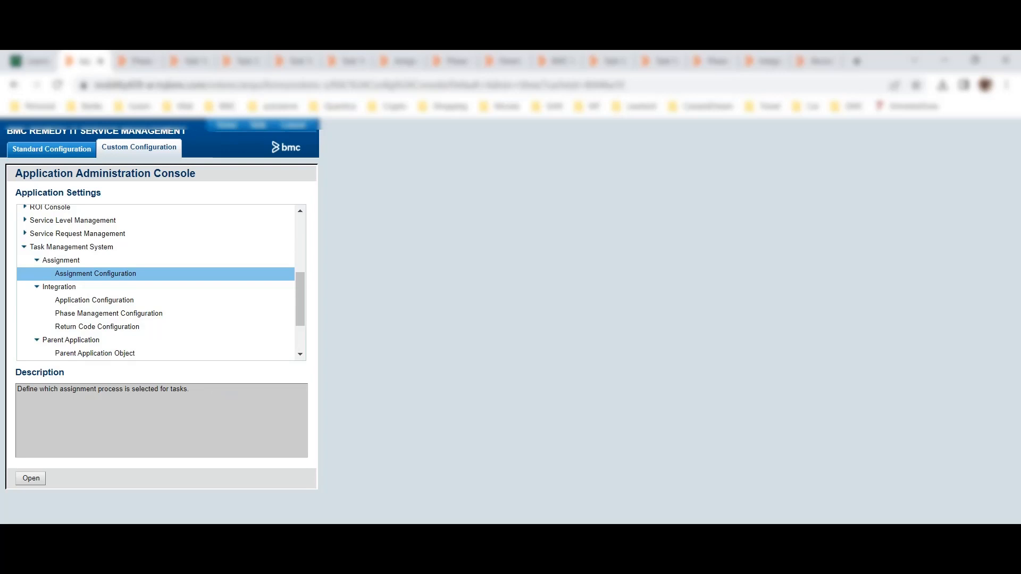
left_click(31, 478)
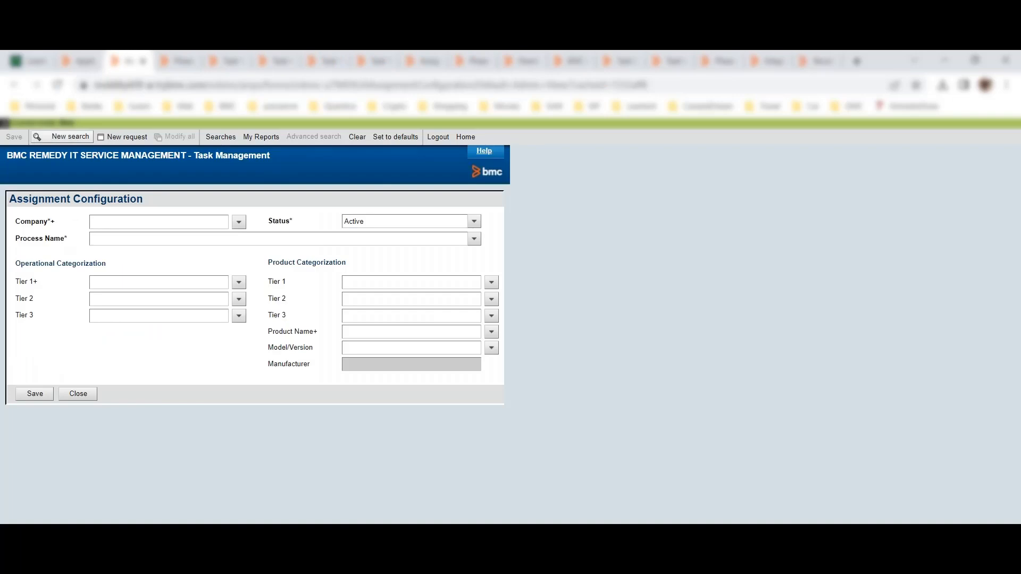
Search the assignment configurations and review the process options available for the Calbro Services entry
left_click(70, 137)
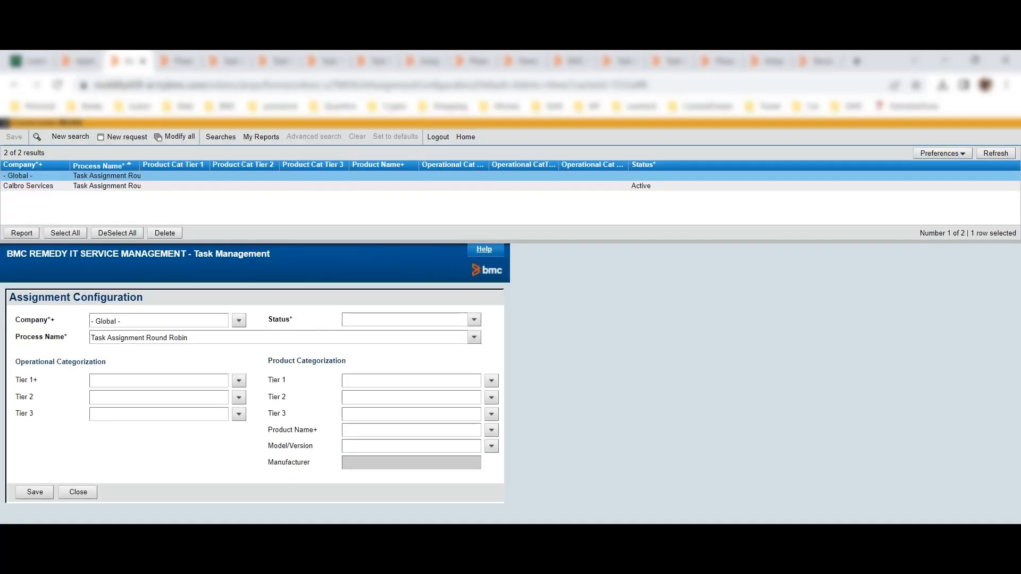
left_click(85, 186)
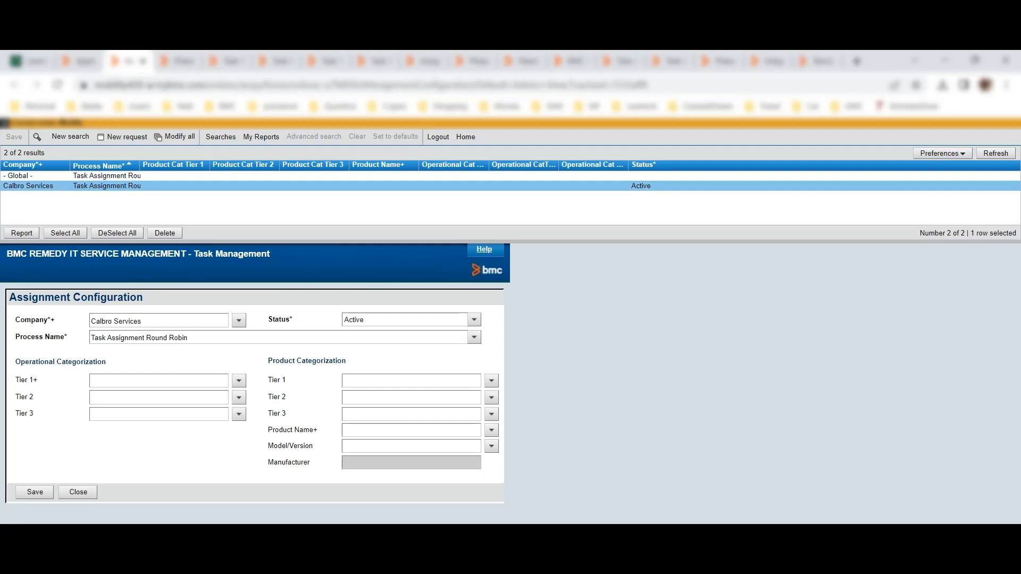
left_click(474, 337)
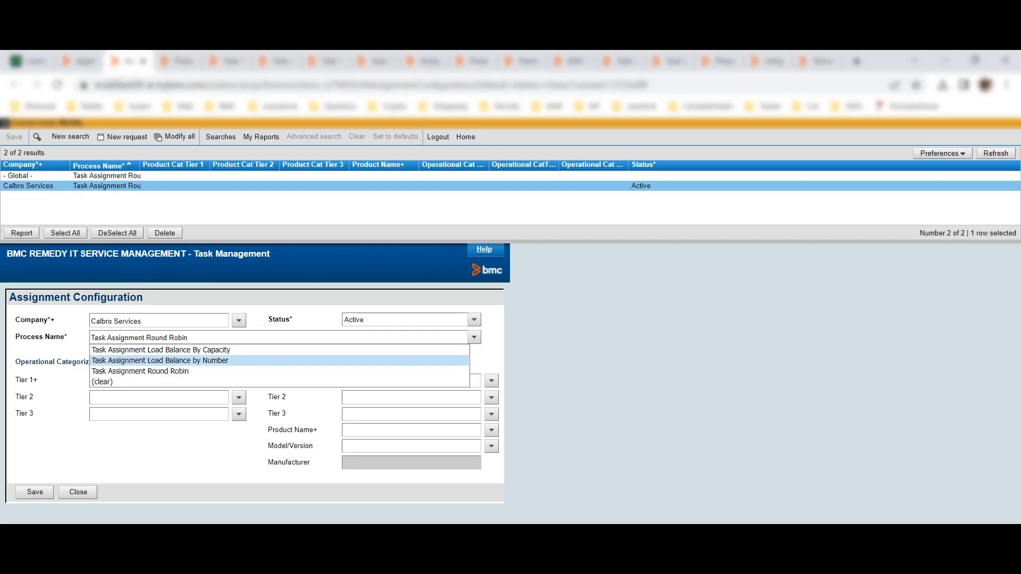
key("Escape")
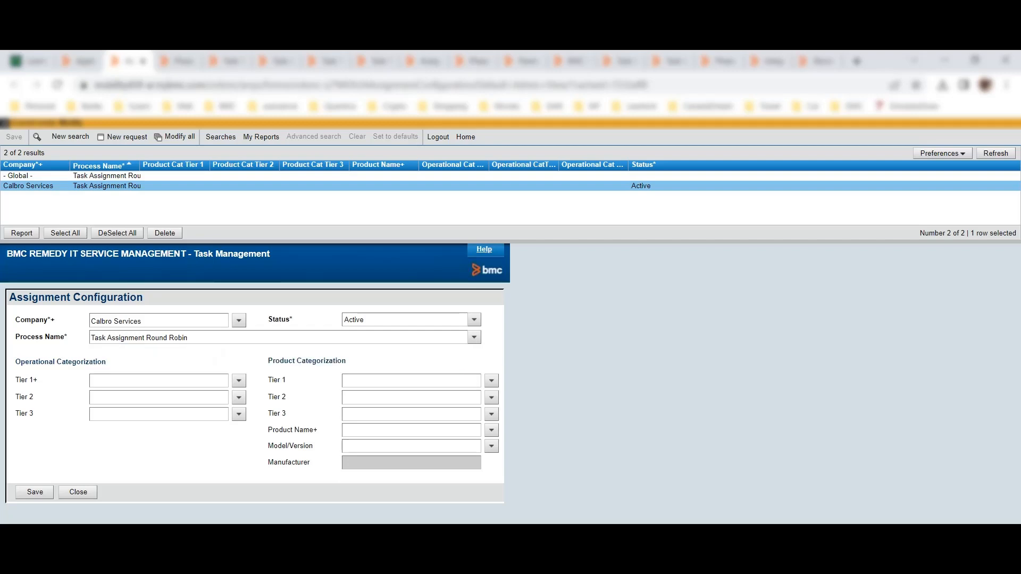
Return to the Backup Server Configuration task and review its work info, relationships, dates, requester and general details
left_click(572, 61)
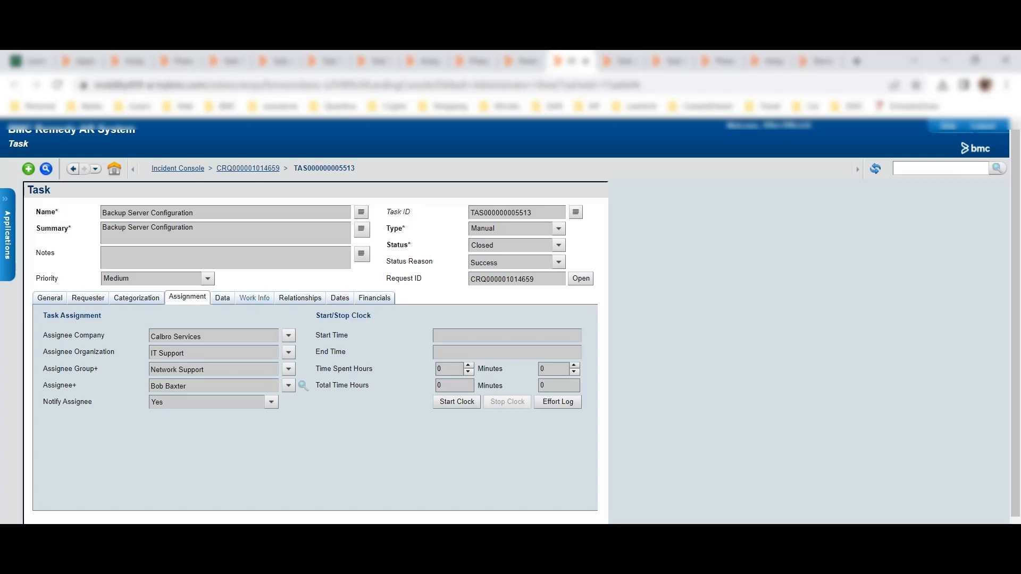
left_click(254, 298)
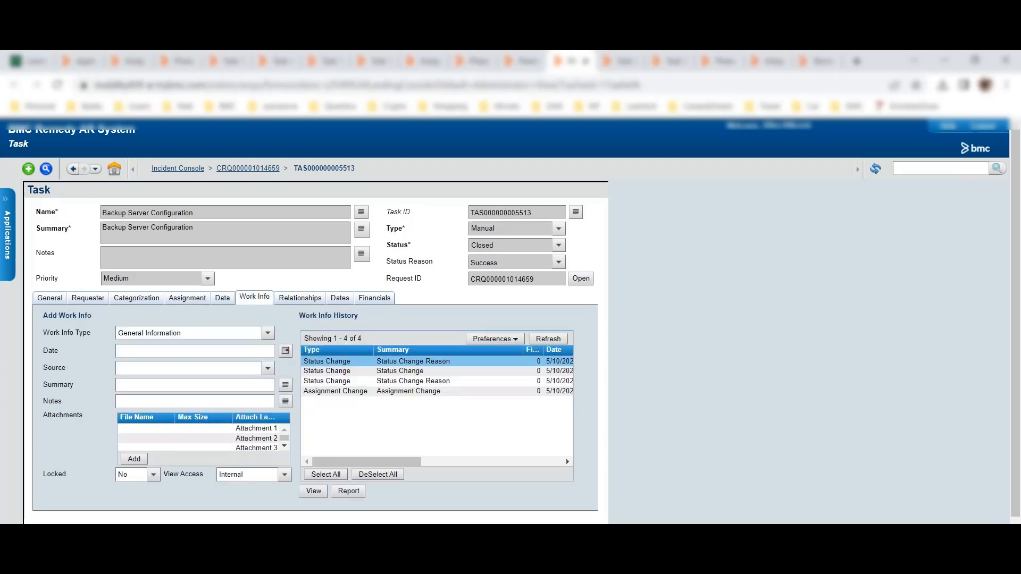
left_click(300, 298)
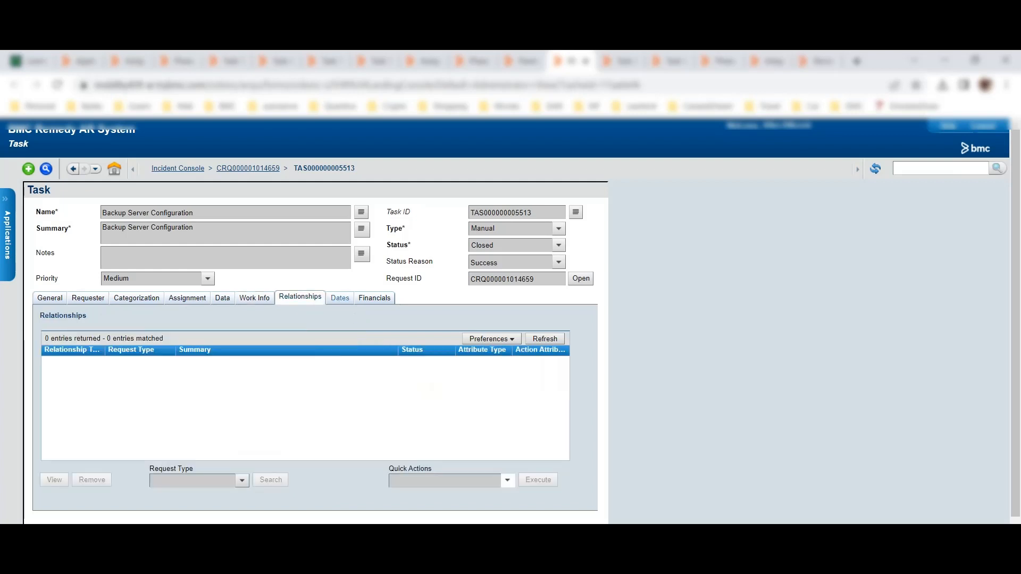
left_click(340, 298)
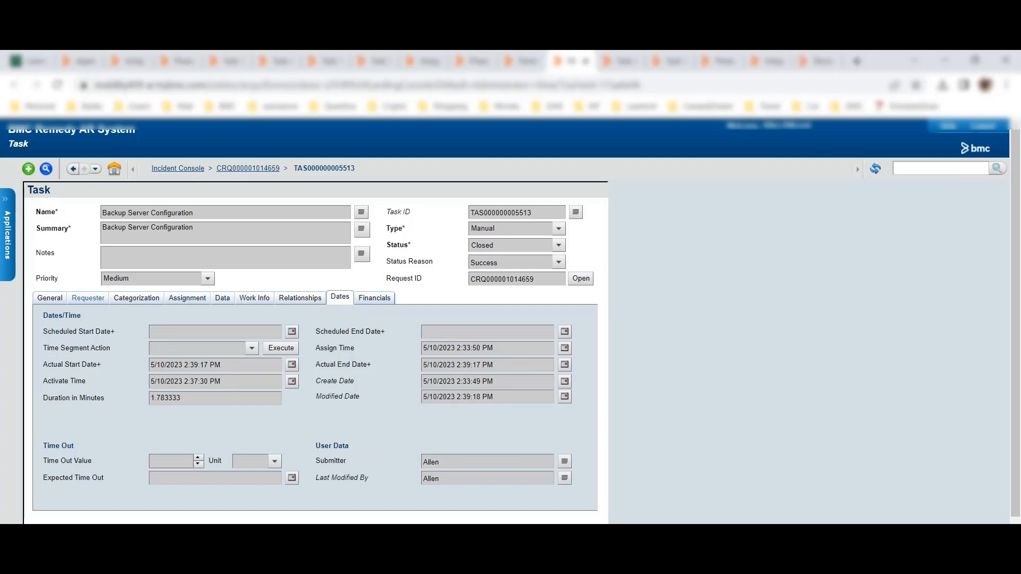
left_click(88, 299)
left_click(50, 299)
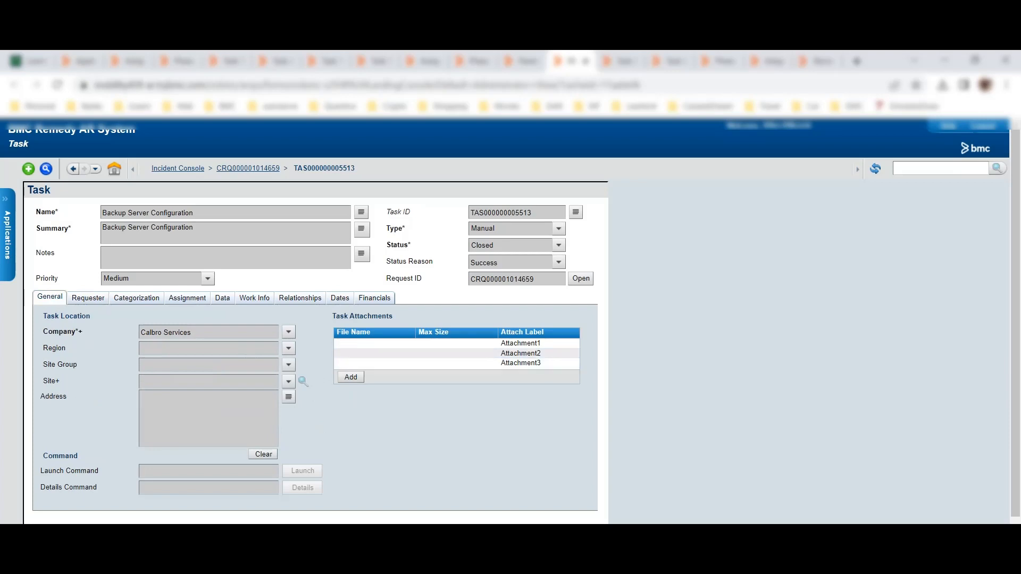
Return to the change request and check the statuses of the Server Software Upgrade group's child tasks
left_click(247, 169)
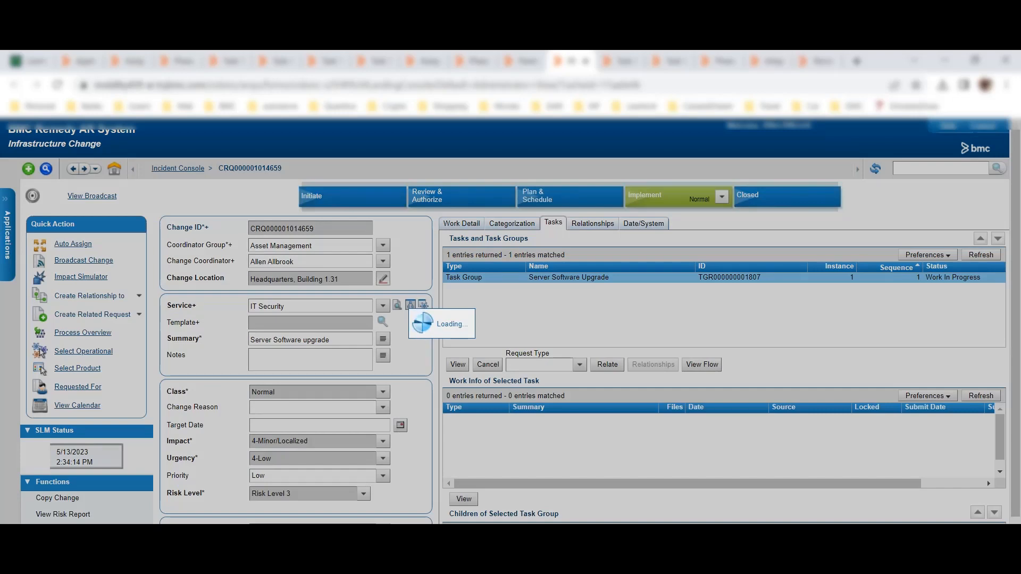
scroll(510, 319, "down", 2)
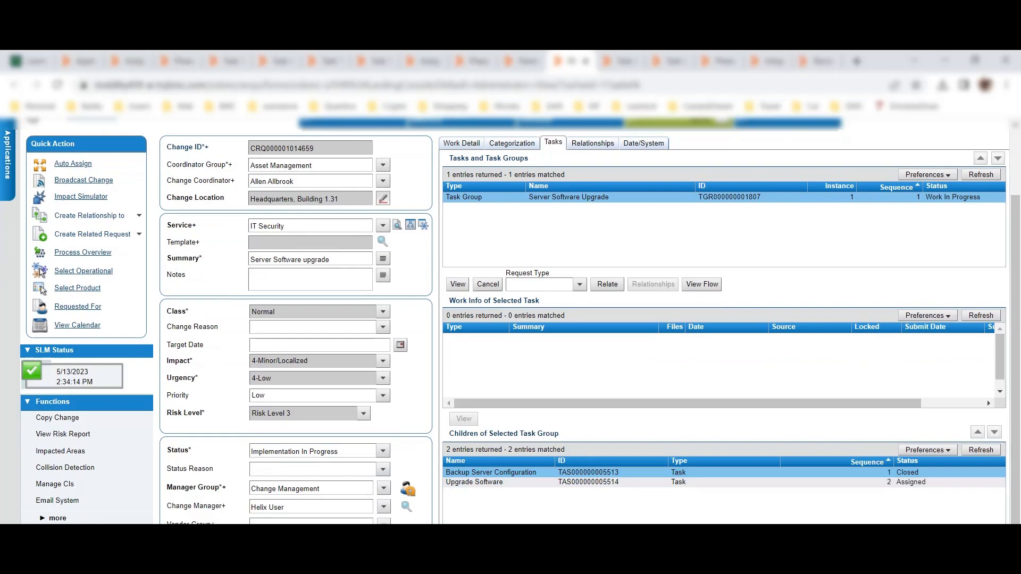
scroll(510, 318, "up", 2)
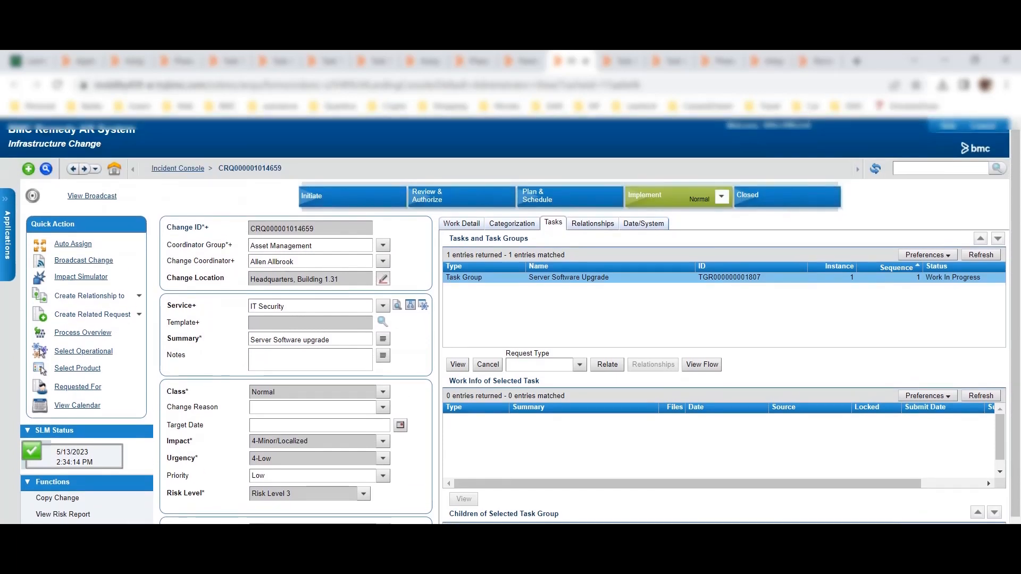
Try to advance the change request from Implement to the next stage with an actual end date of 5/11/2023 12:00:00 AM
left_click(722, 196)
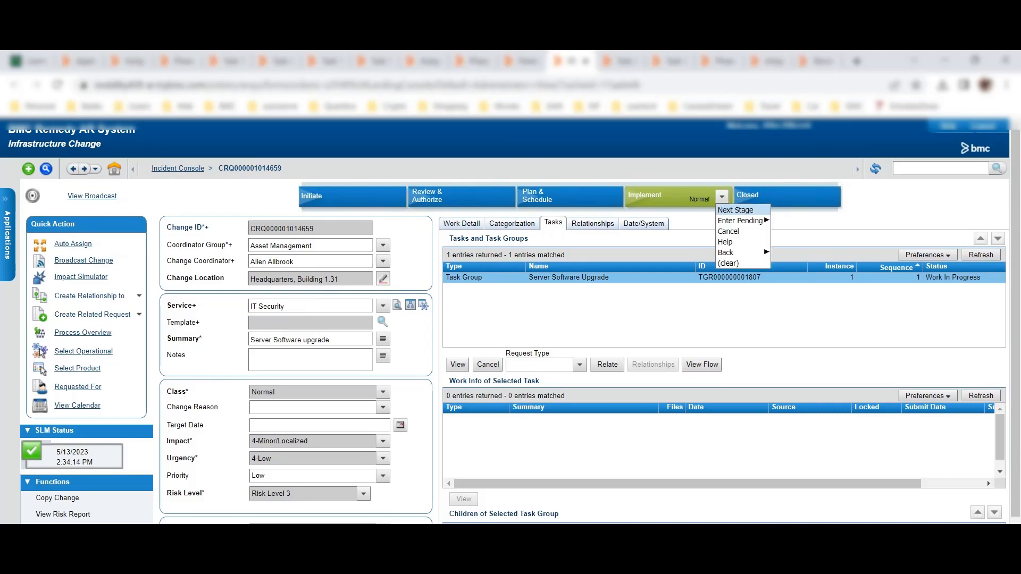
left_click(735, 210)
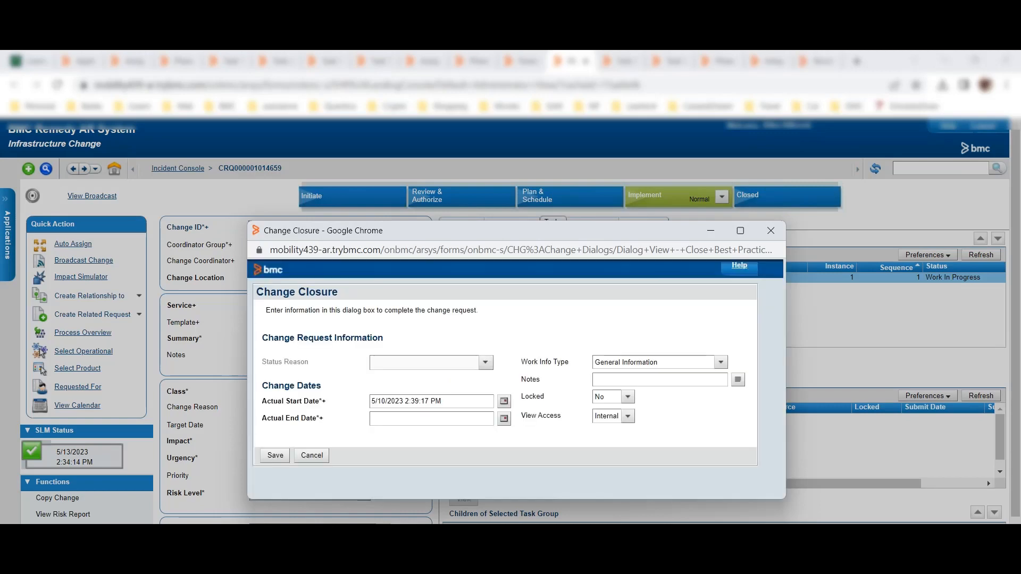
left_click(503, 419)
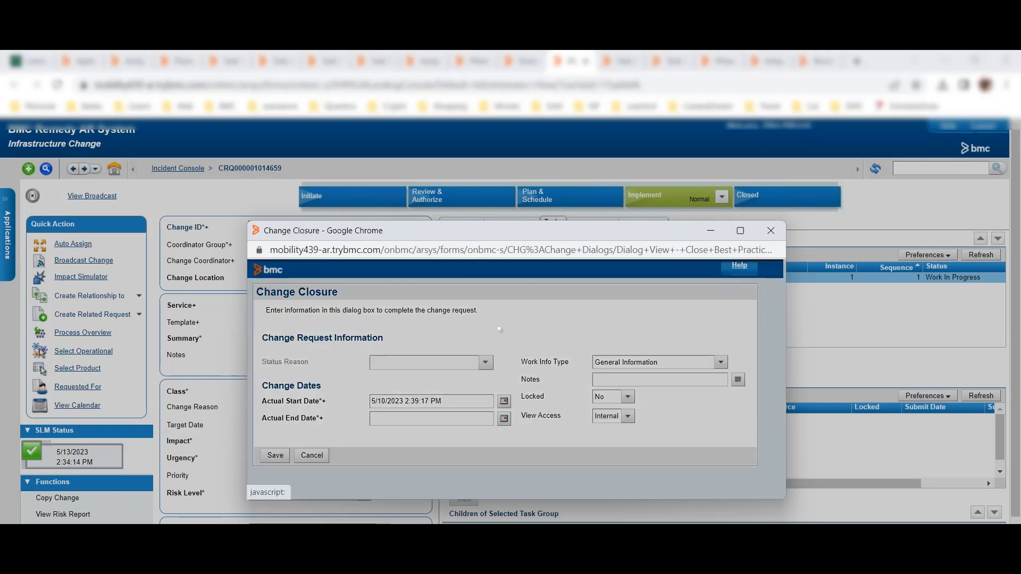
left_click(593, 387)
left_click(550, 482)
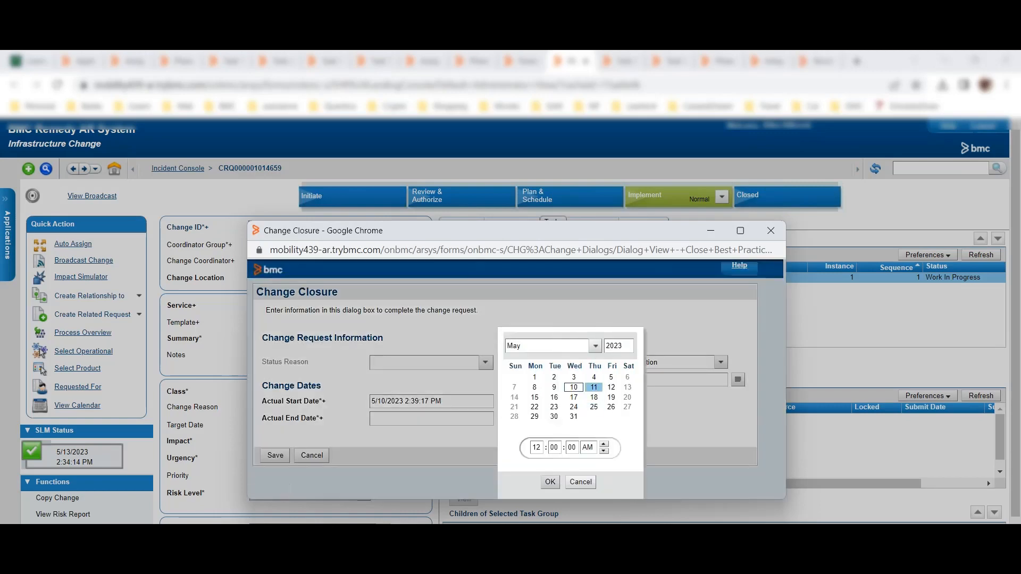
left_click(275, 455)
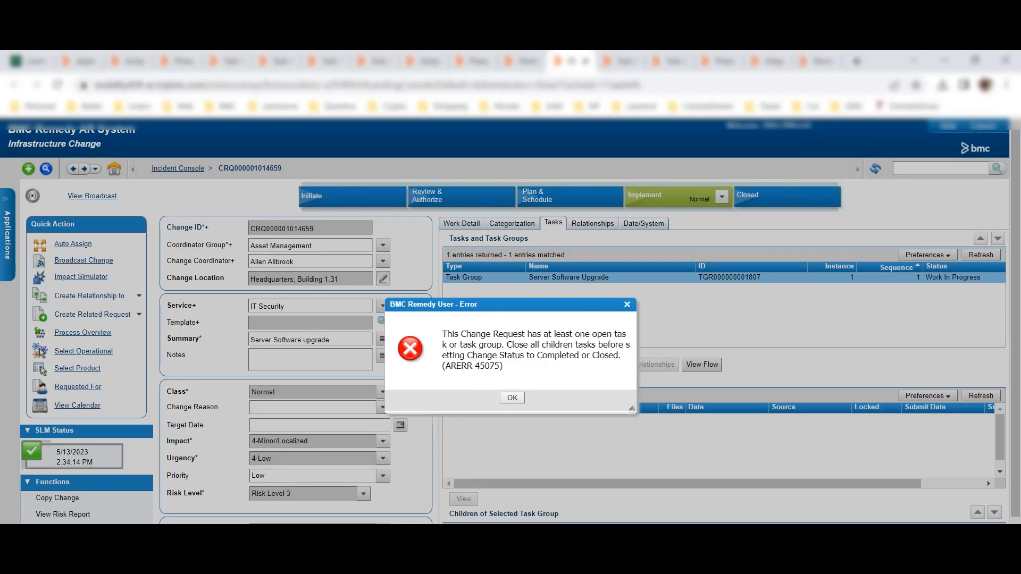
key("Return")
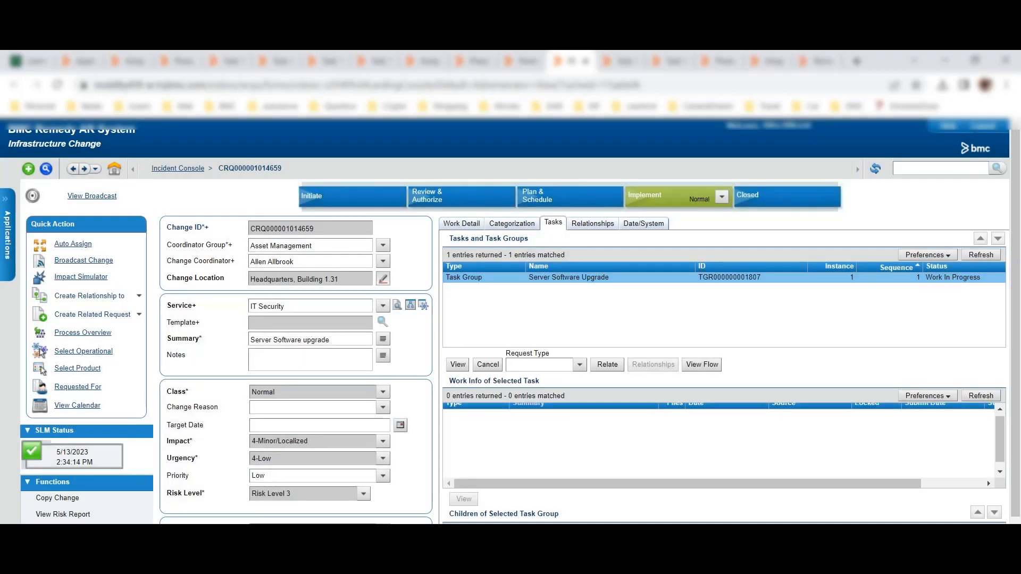
Open the Upgrade Software child task, set its status to Closed with status reason Success, and save it
scroll(553, 452, "down", 2)
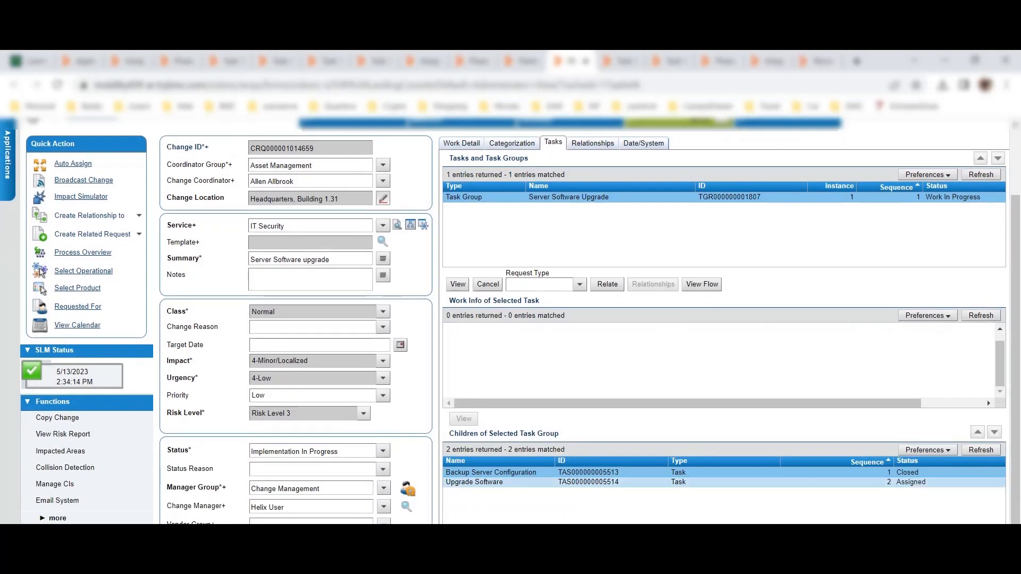
left_click(553, 483)
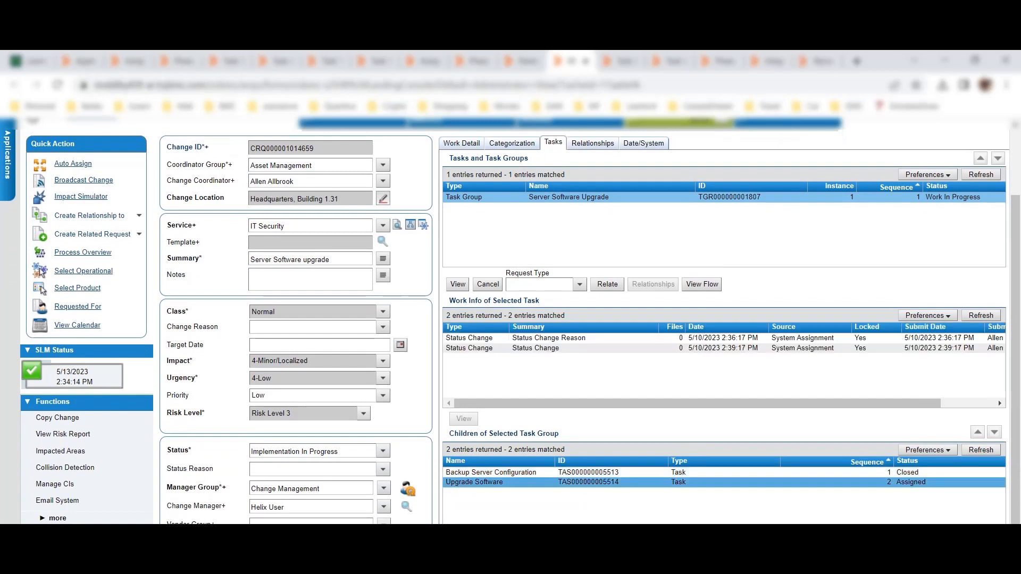
double_click(474, 482)
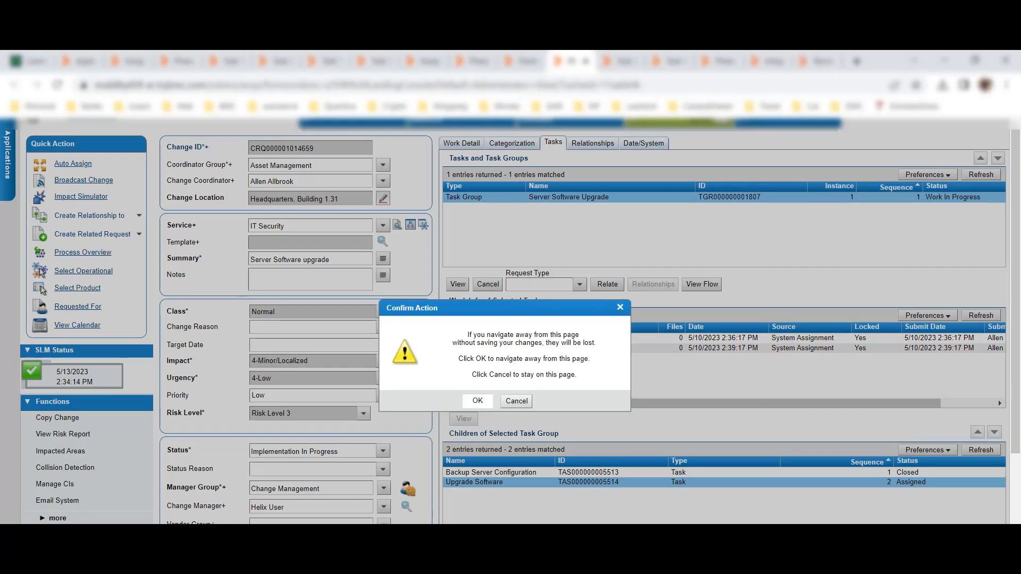
left_click(477, 400)
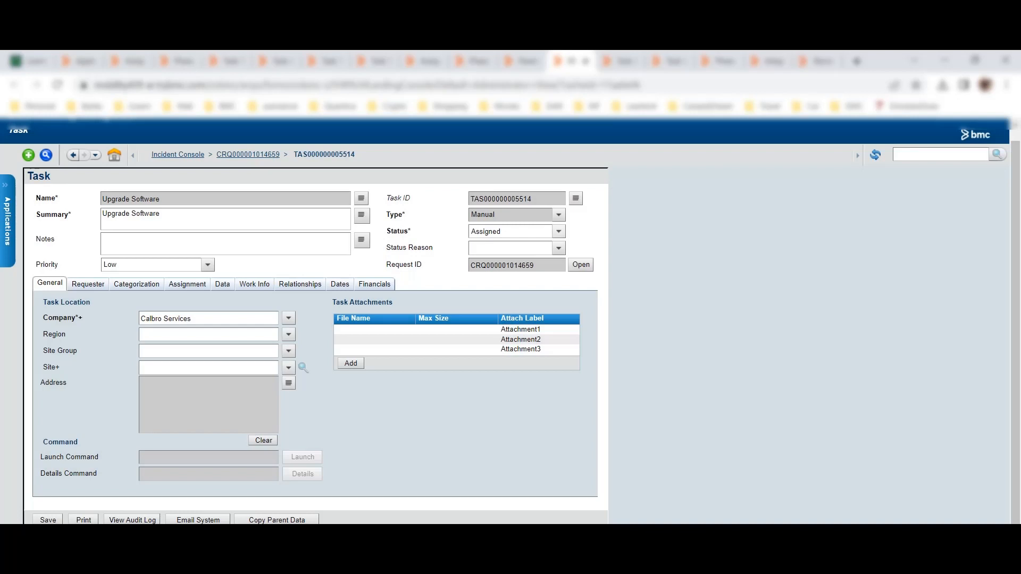
left_click(558, 231)
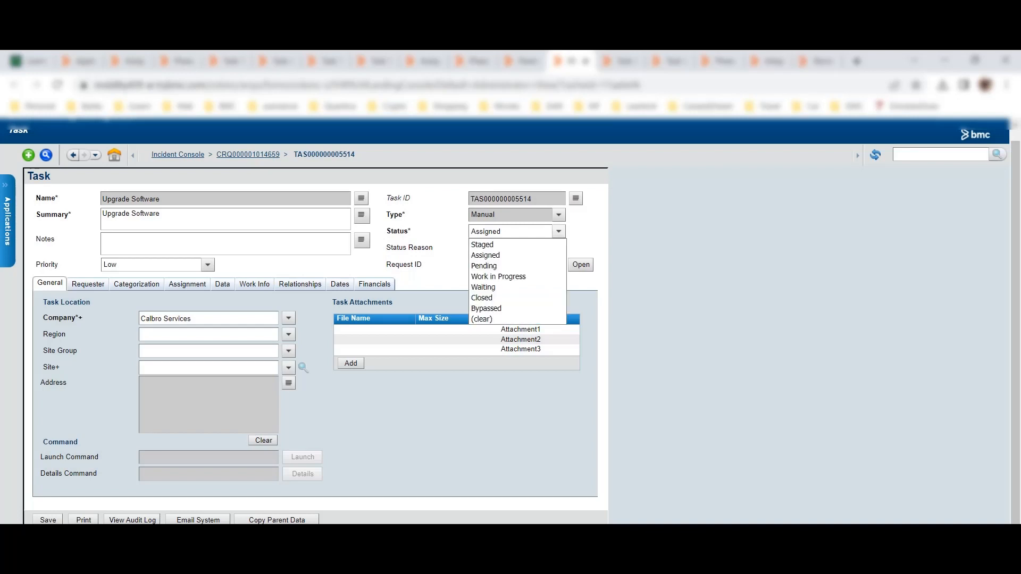
left_click(505, 298)
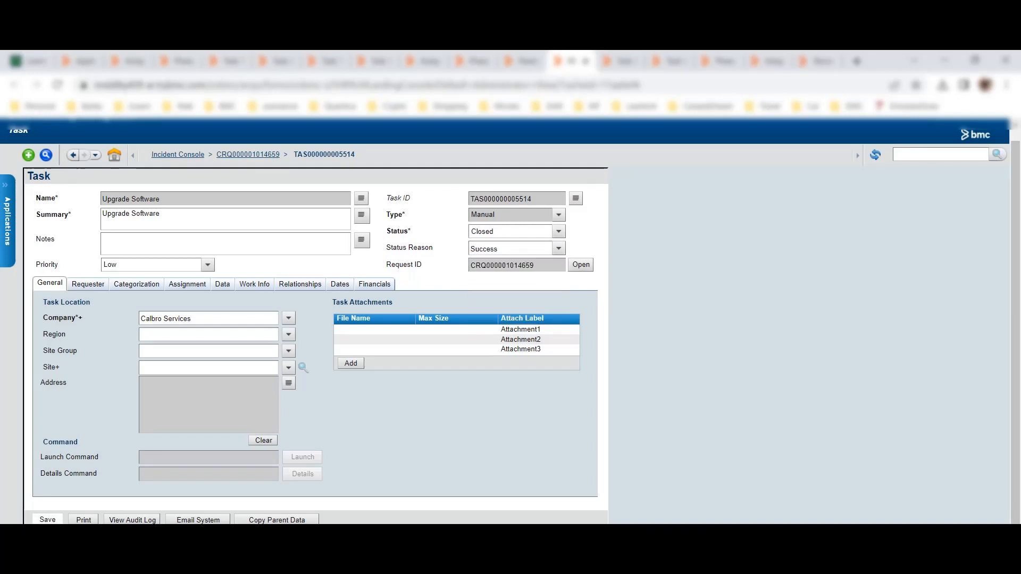
left_click(47, 520)
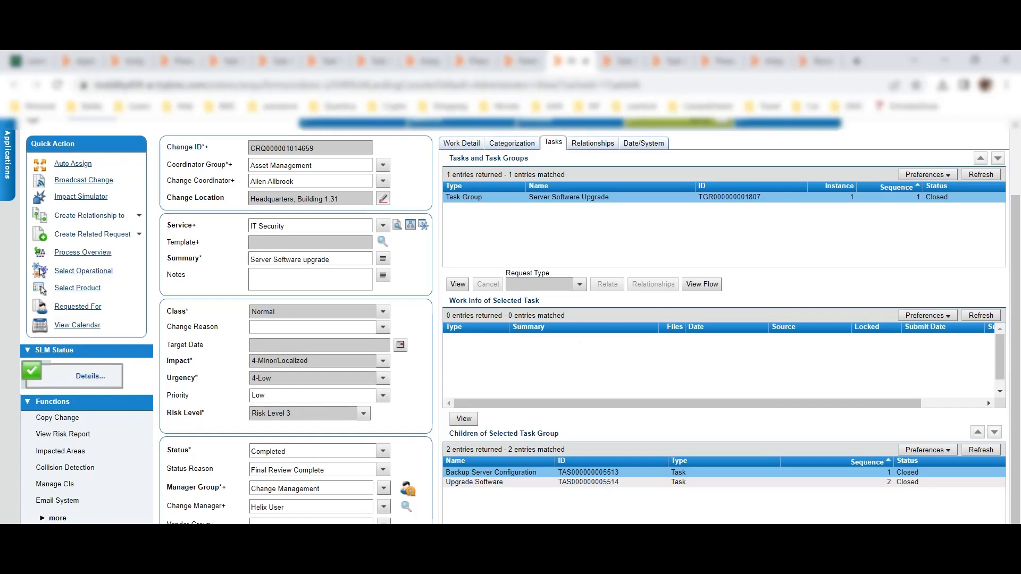
Advance the change request from the Implement stage to its next stage
scroll(579, 344, "up", 1)
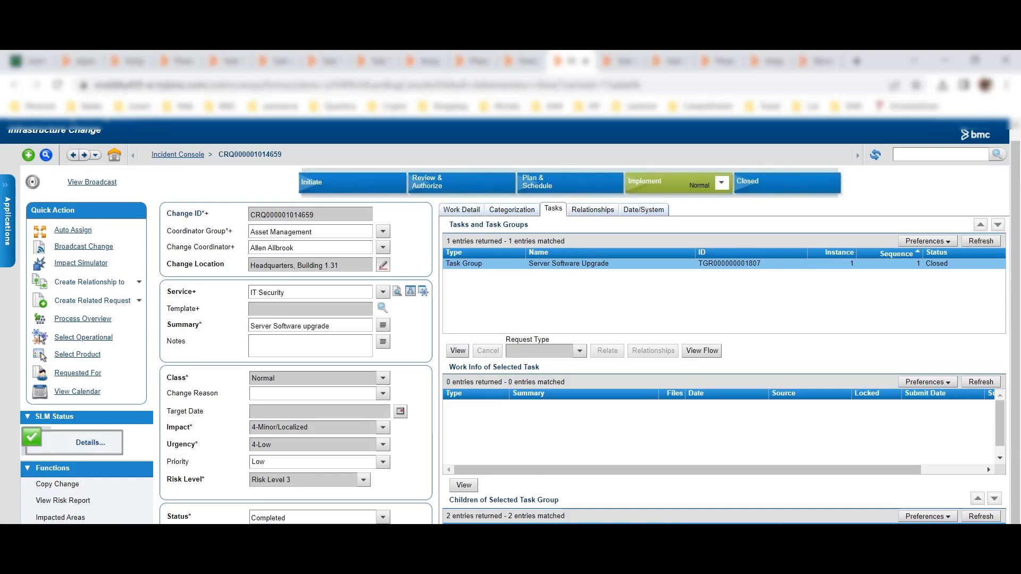
left_click(721, 182)
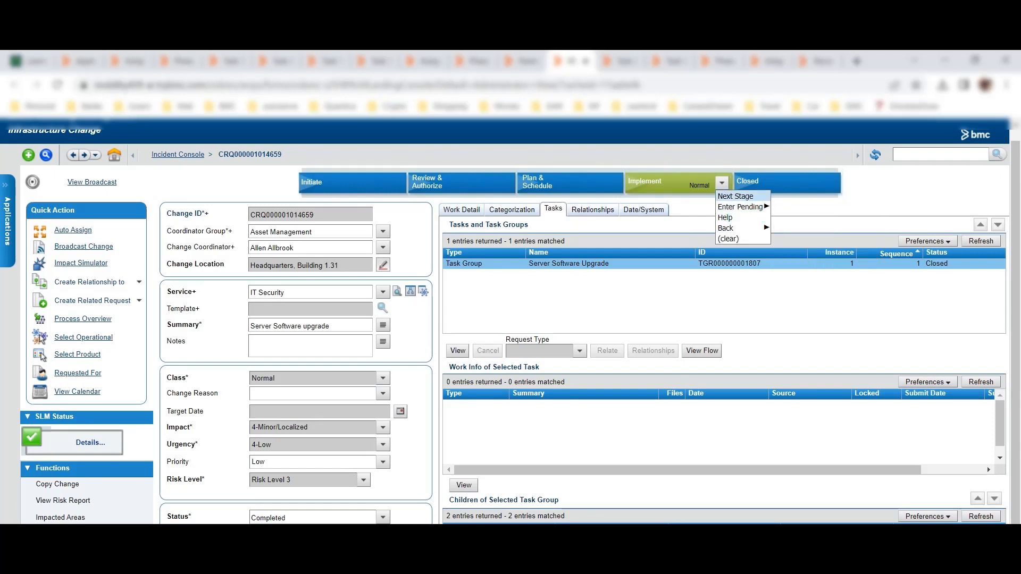
key("Return")
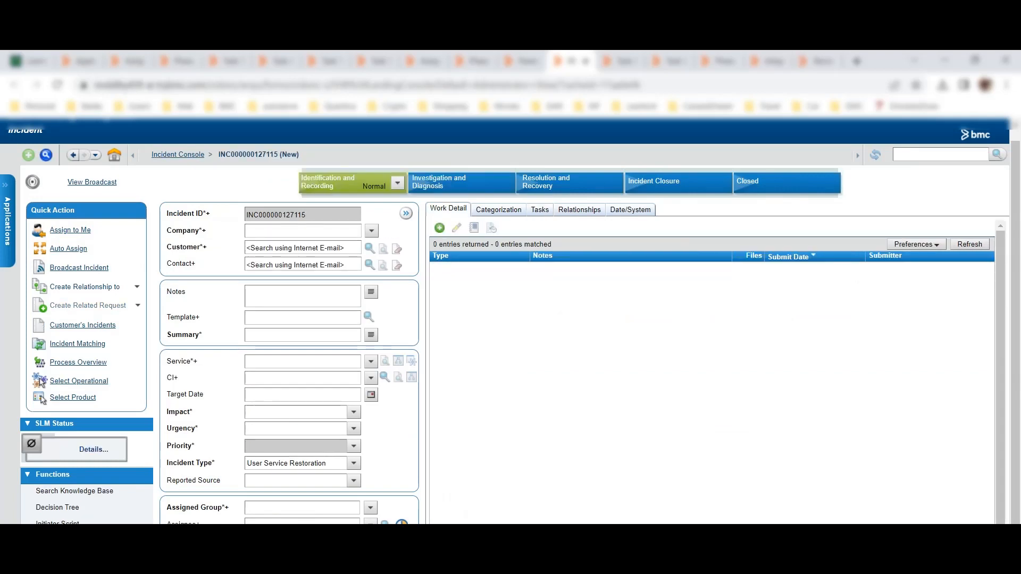
Examine the new incident's task and task group area and the available Status options, keeping the status at New
scroll(510, 319, "down", 1)
scroll(510, 318, "up", 1)
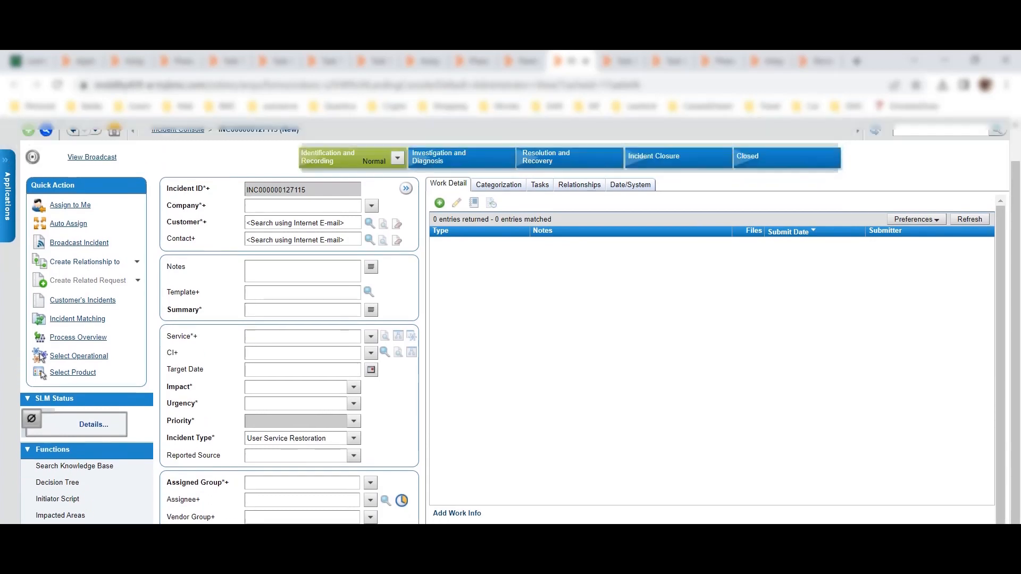
left_click(539, 210)
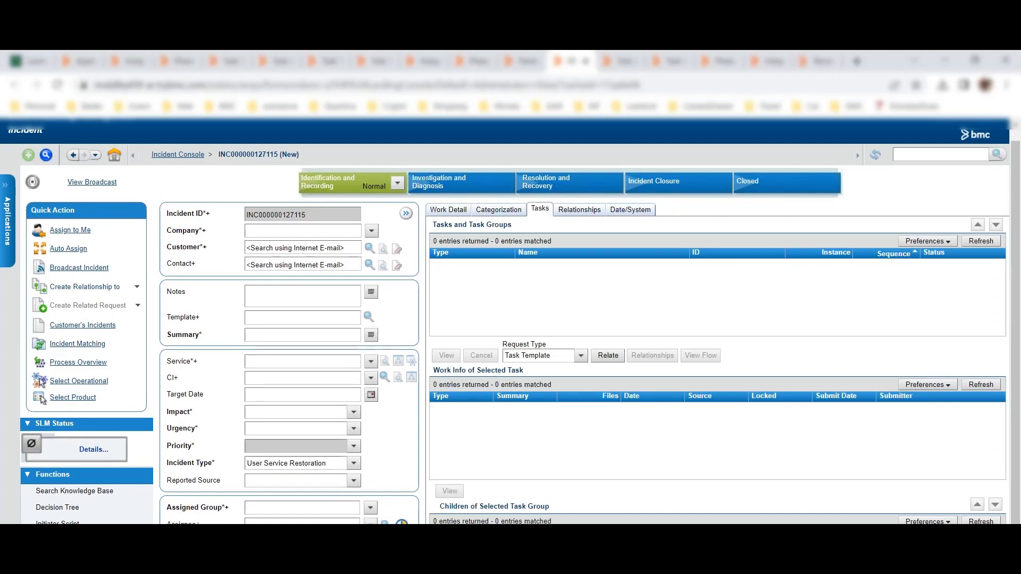
scroll(510, 319, "down", 1)
left_click(353, 510)
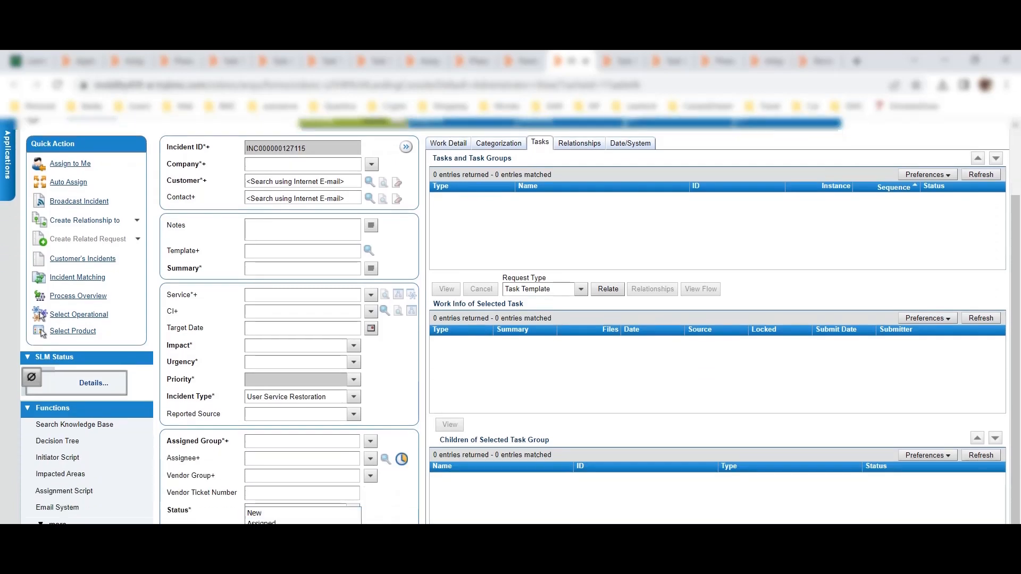
left_click(297, 513)
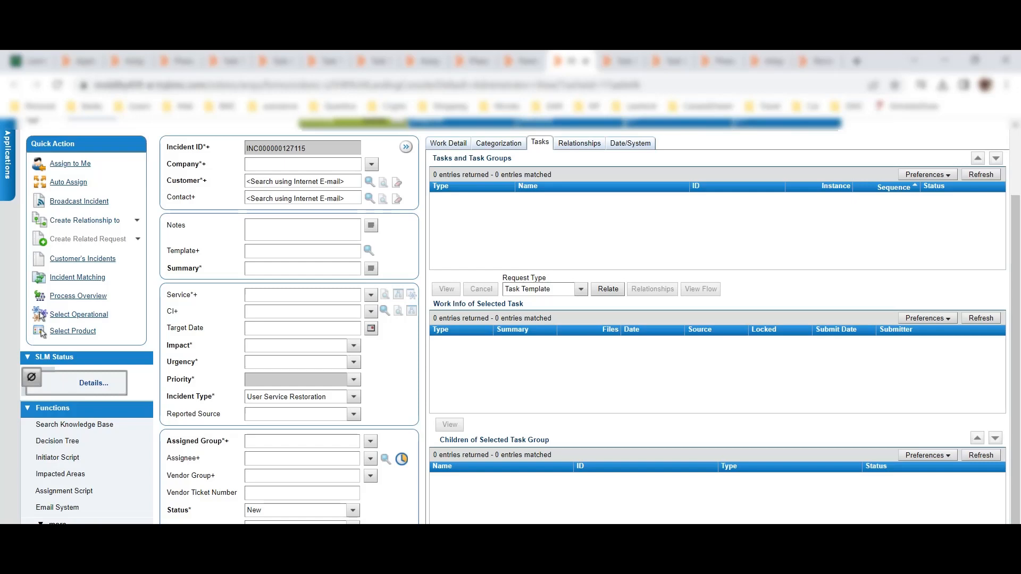
scroll(510, 321, "up", 2)
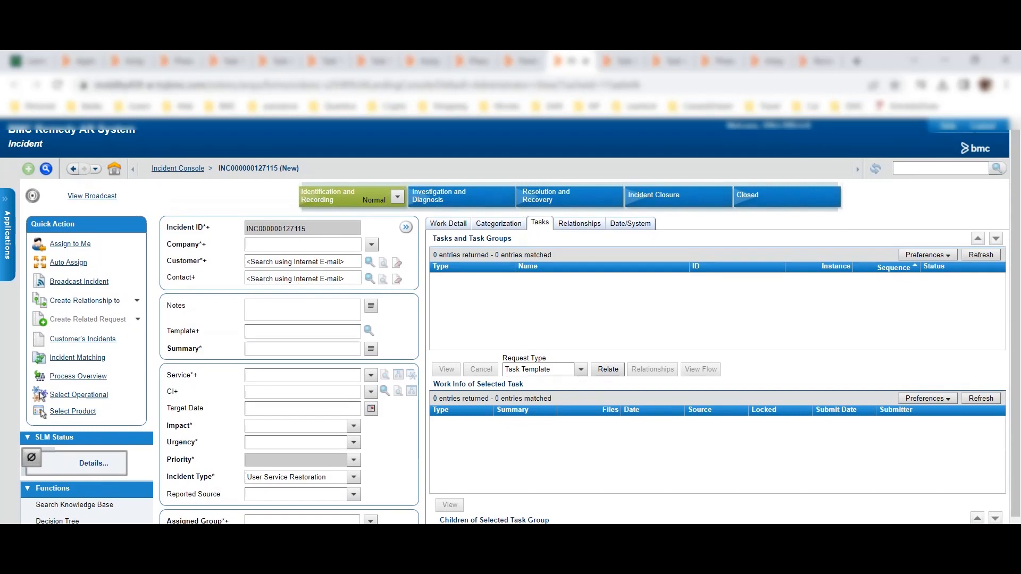
scroll(510, 319, "down", 2)
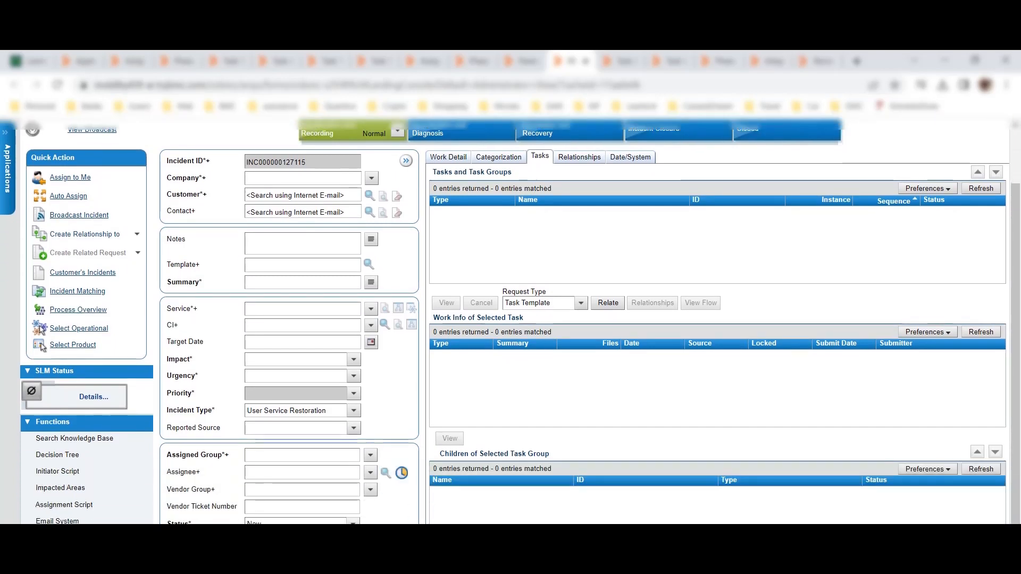